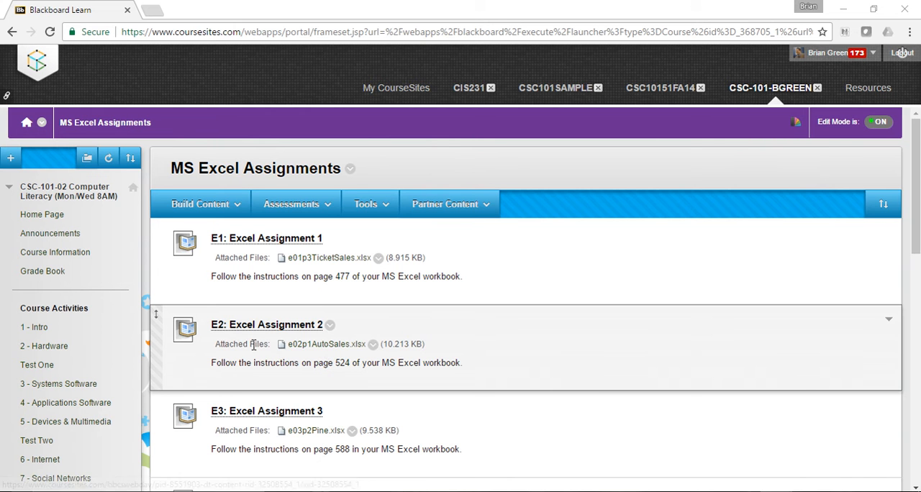
# Download the e02p1AutoSales.xlsx attachment of Excel Assignment 2 and open it in Excel
pyautogui.moveTo(281, 344); pyautogui.dragTo(465, 348)
pyautogui.click(508, 367)
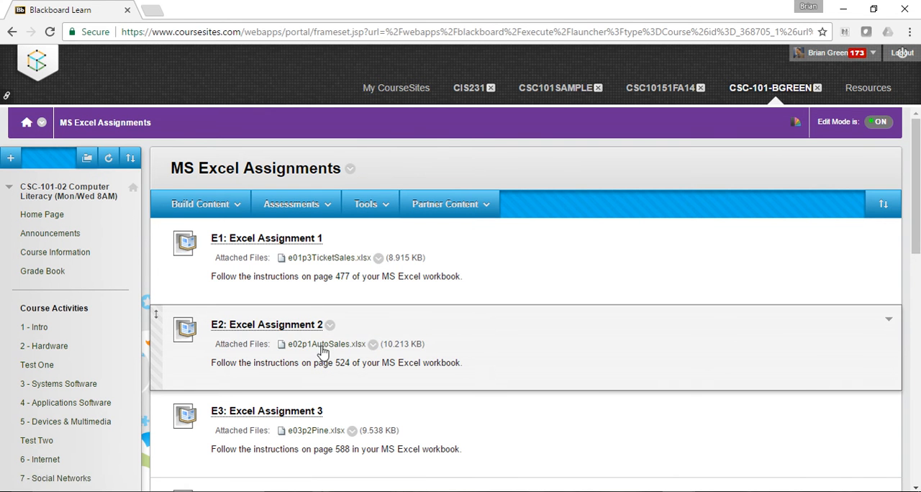
pyautogui.click(321, 348)
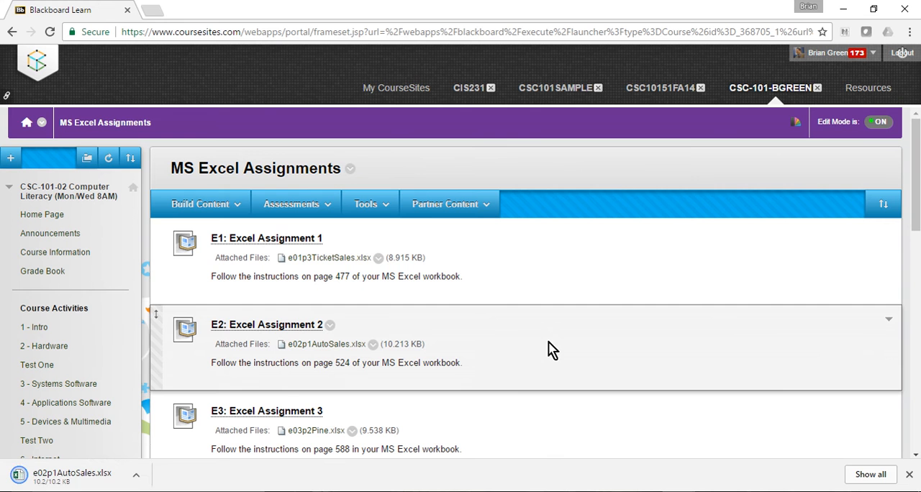
pyautogui.click(72, 475)
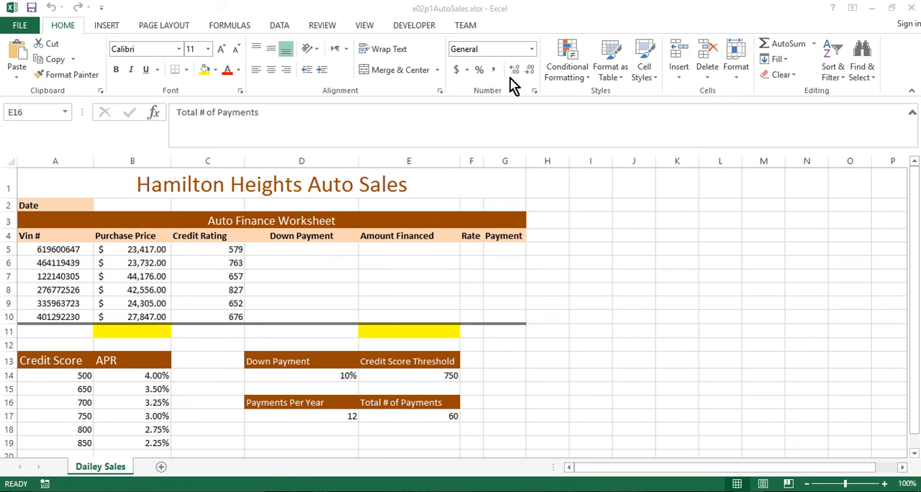
# Save a copy of the workbook in the Downloads folder, appending an underscore and the student's first name to the file name
pyautogui.click(19, 25)
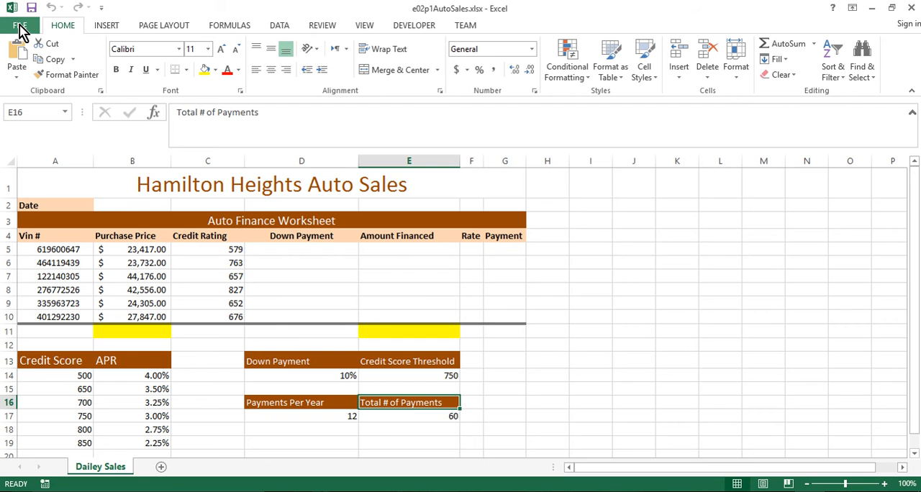
pyautogui.click(20, 28)
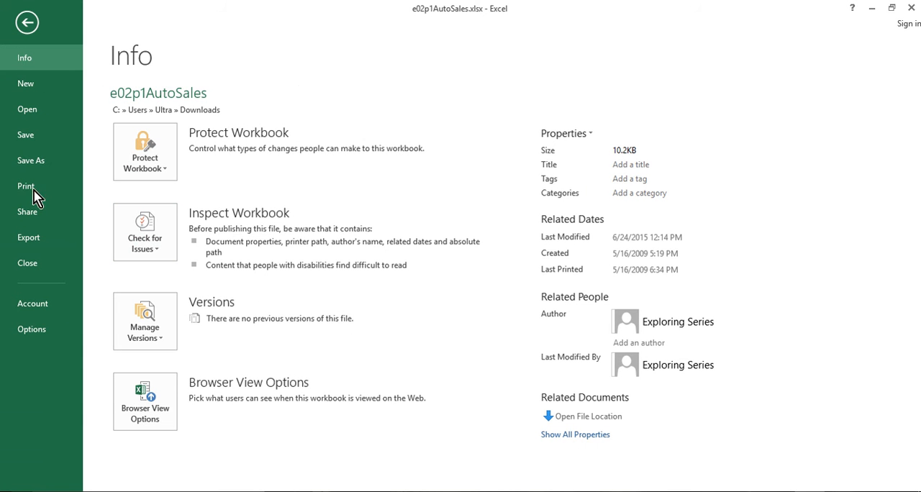
pyautogui.click(40, 164)
pyautogui.click(370, 416)
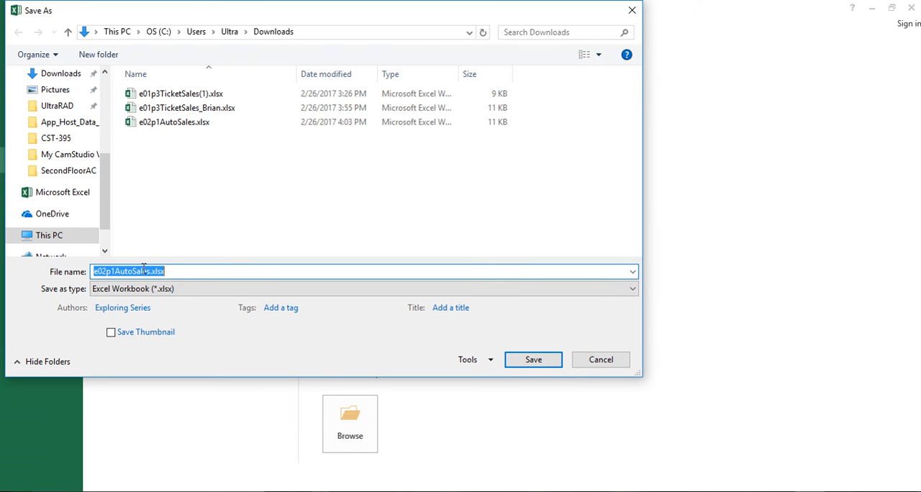
pyautogui.click(150, 271)
pyautogui.write('_Brian')
pyautogui.press('Return')
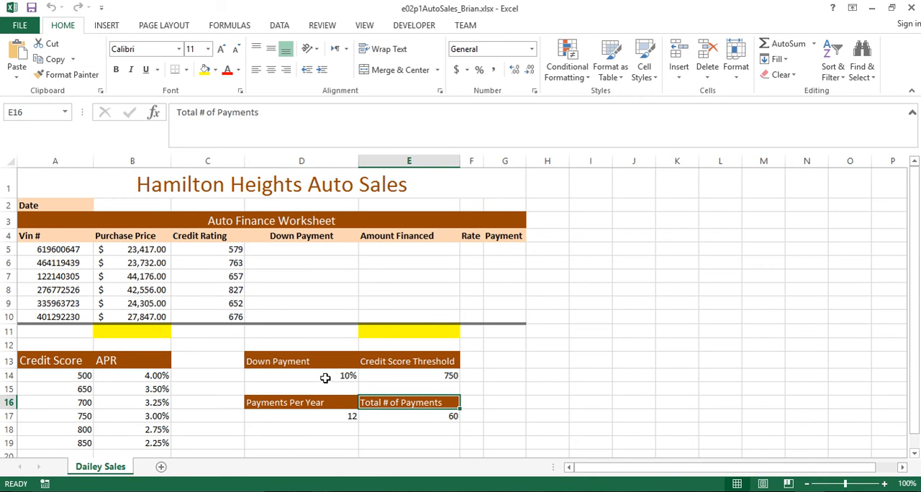
# Insert the NOW function in cell B2 beside the Date label
pyautogui.click(146, 206)
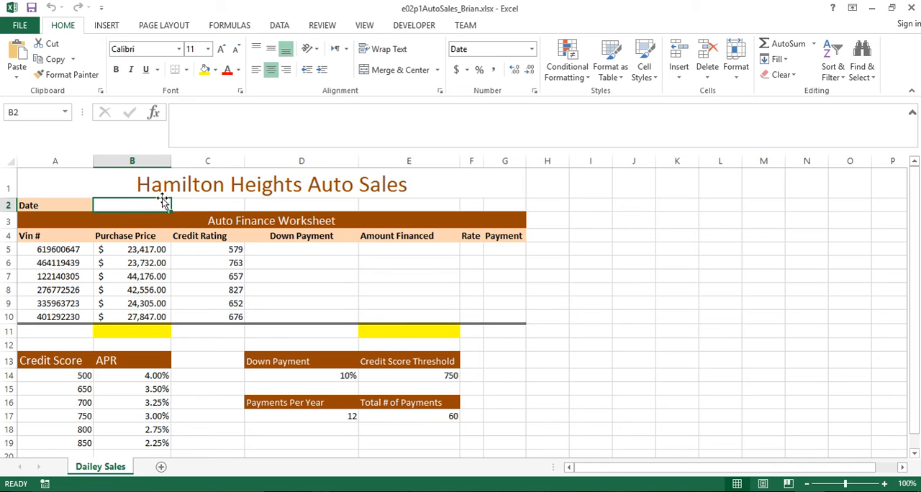
pyautogui.click(72, 205)
pyautogui.click(137, 204)
pyautogui.click(229, 26)
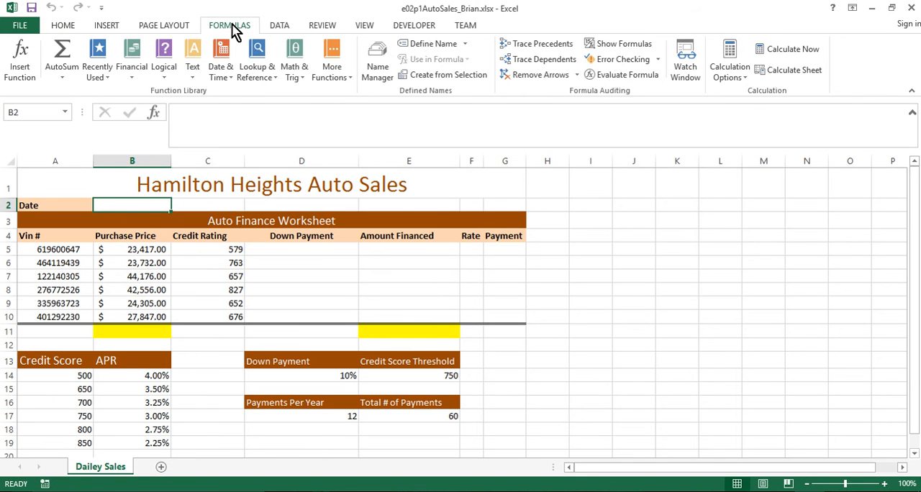
pyautogui.click(225, 77)
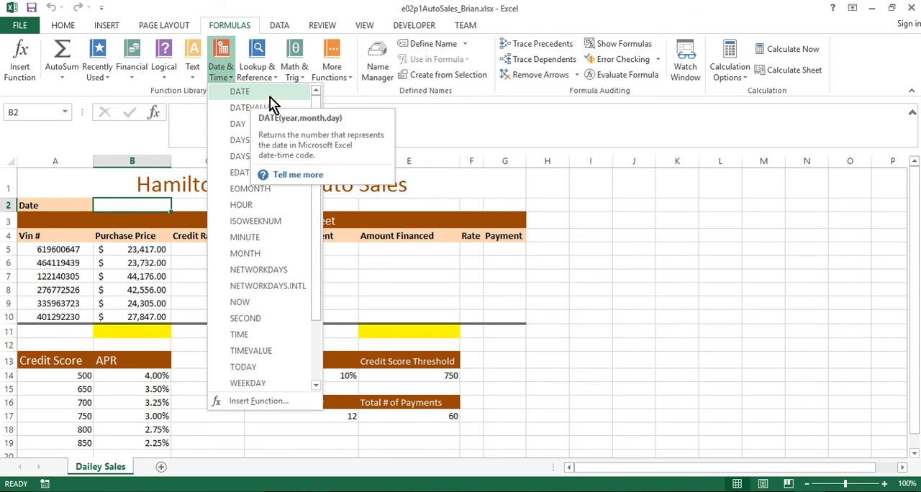
pyautogui.click(237, 304)
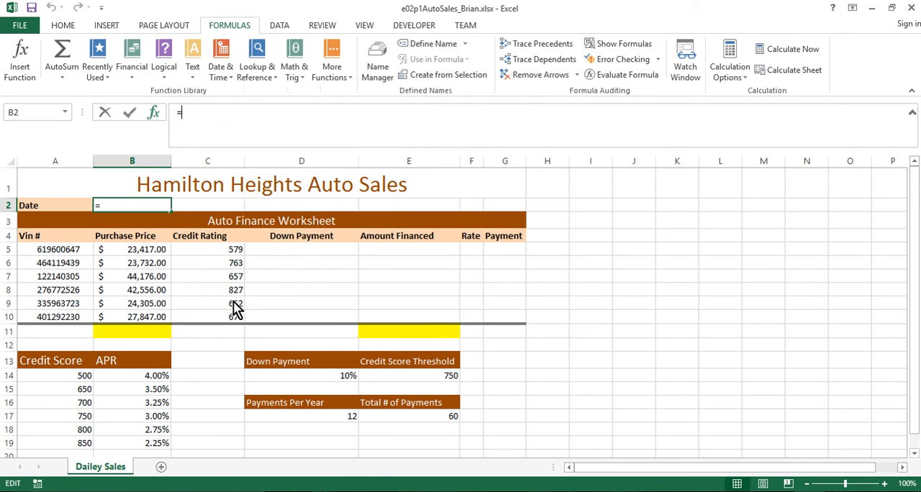
pyautogui.click(313, 221)
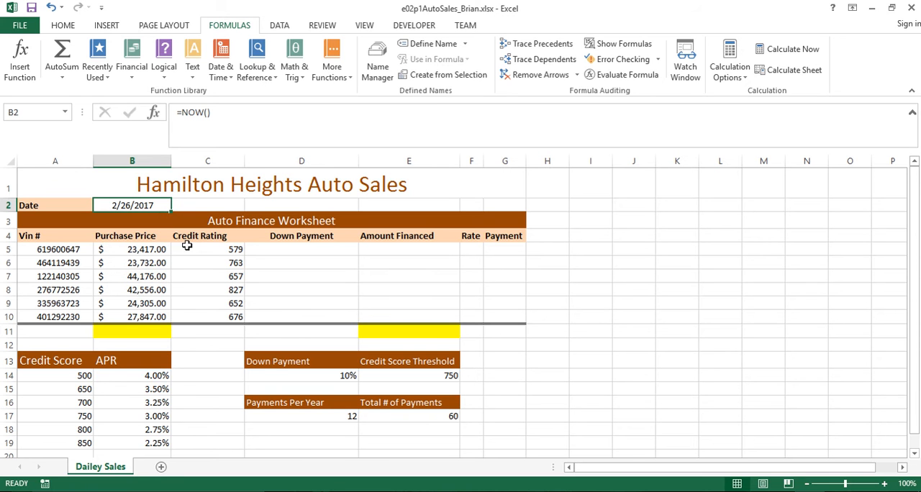
pyautogui.click(200, 203)
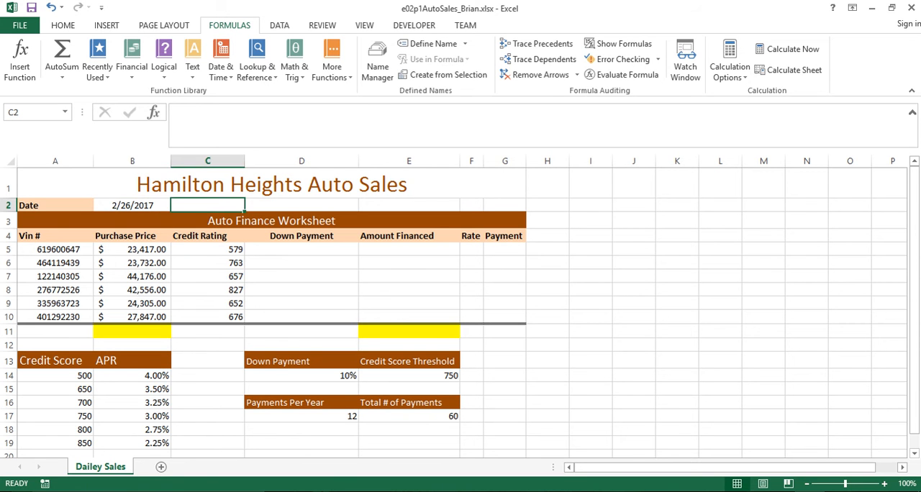
# Examine the down payment percentage in D14 and the credit score threshold in E14 as inputs for the Down Payment column
pyautogui.click(300, 247)
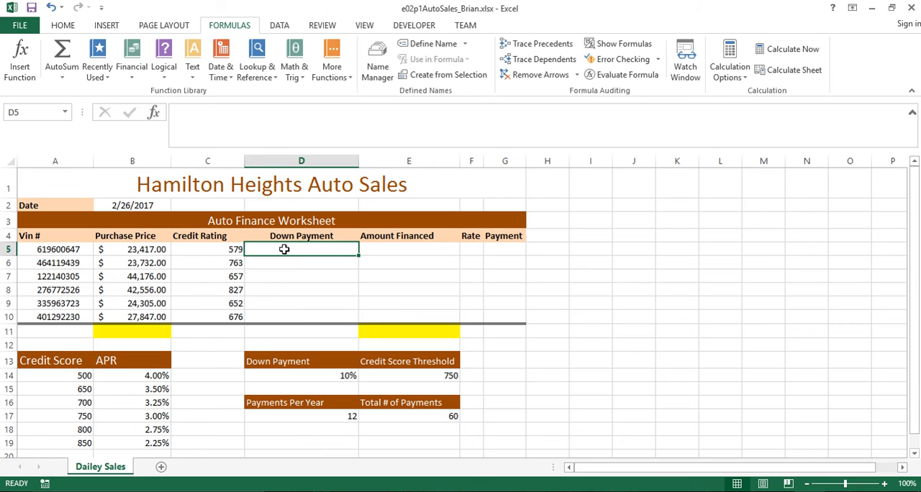
pyautogui.click(316, 375)
pyautogui.moveTo(315, 377); pyautogui.dragTo(409, 378)
pyautogui.click(409, 379)
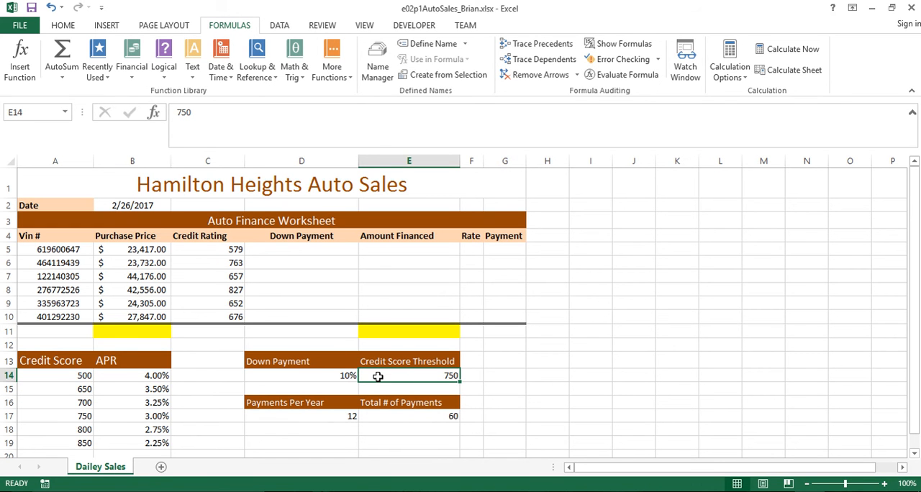
pyautogui.click(320, 375)
pyautogui.click(409, 378)
pyautogui.click(324, 375)
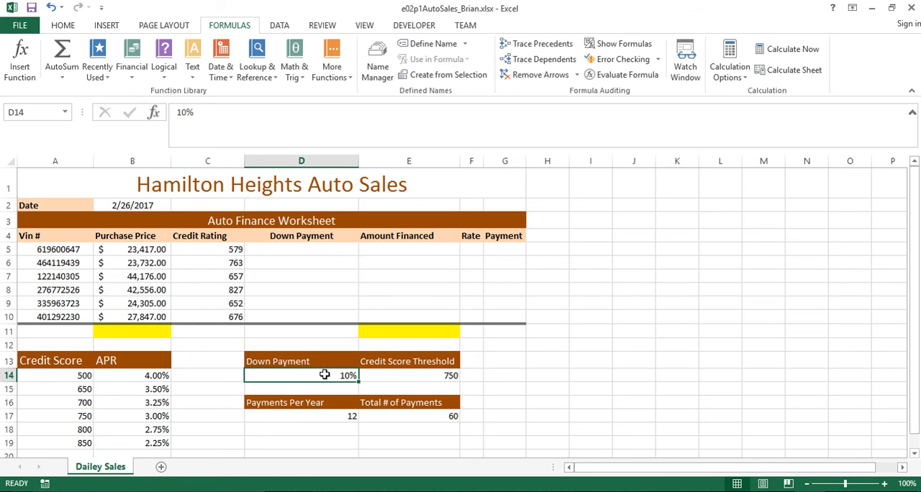
# Insert an IF function in cell D5 with the logical test C5<E14
pyautogui.click(297, 250)
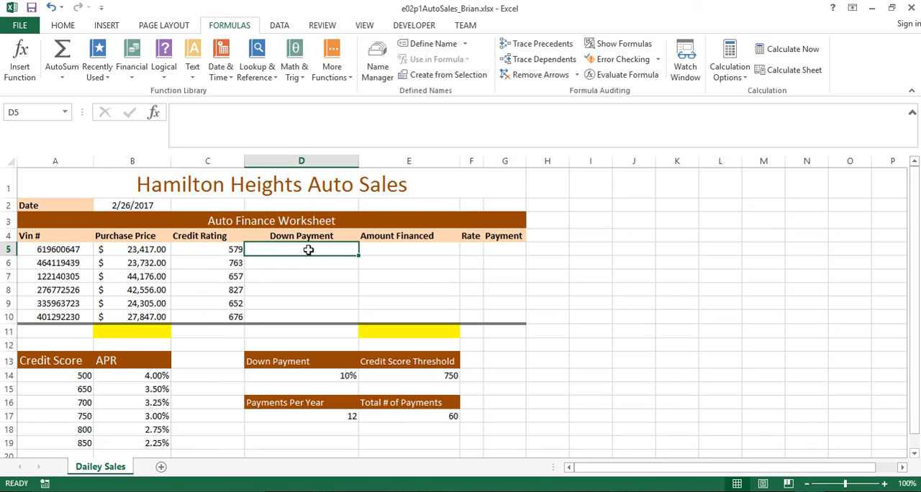
pyautogui.click(166, 77)
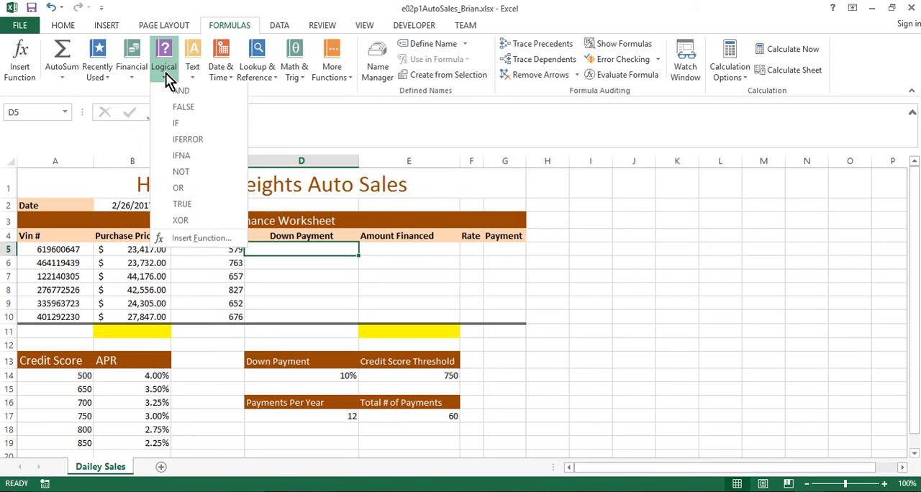
pyautogui.click(187, 128)
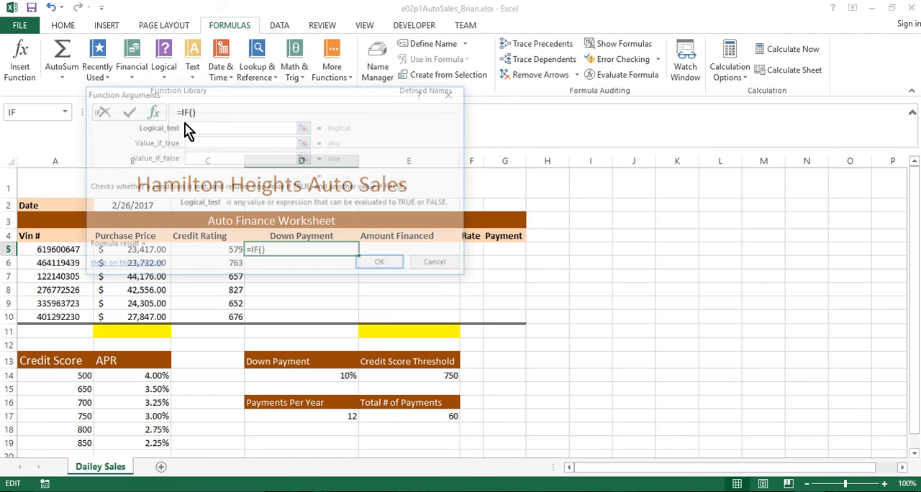
pyautogui.moveTo(253, 99); pyautogui.dragTo(598, 61)
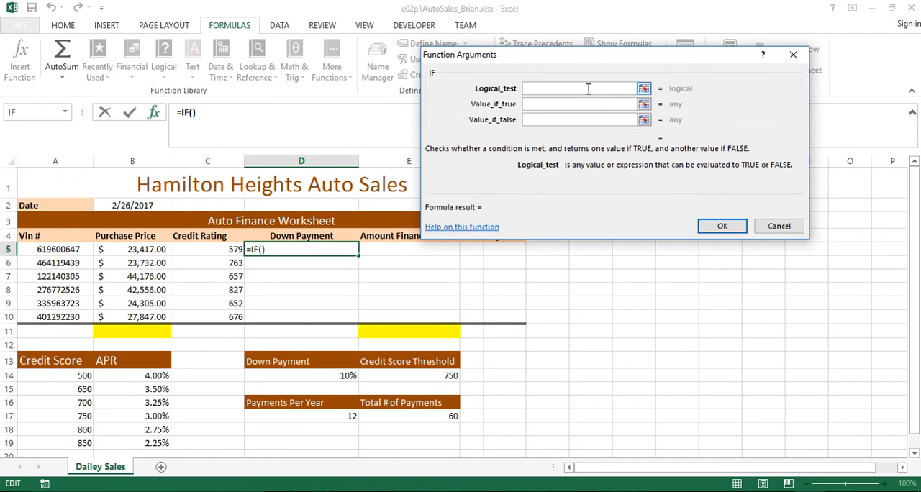
pyautogui.click(540, 105)
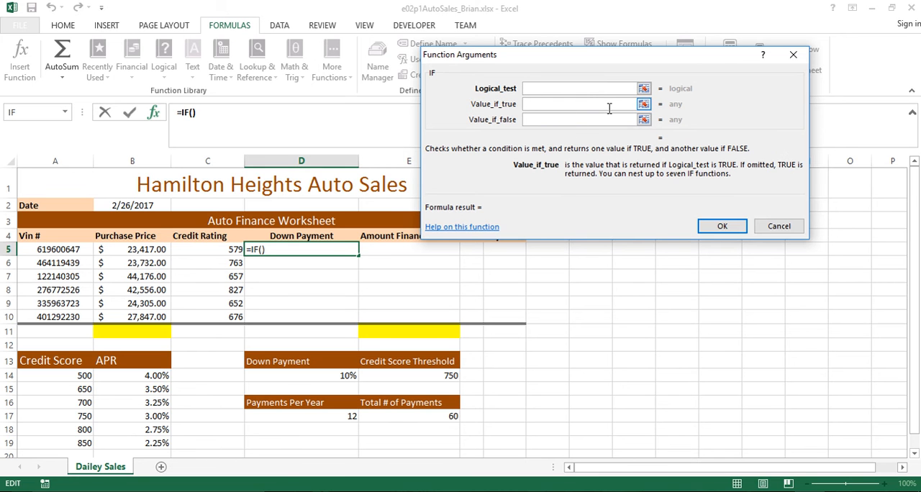
pyautogui.click(574, 120)
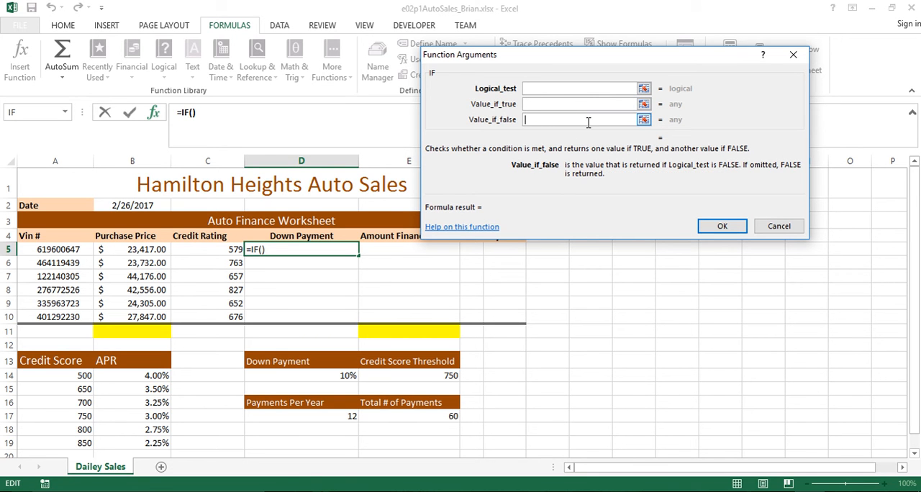
pyautogui.click(544, 89)
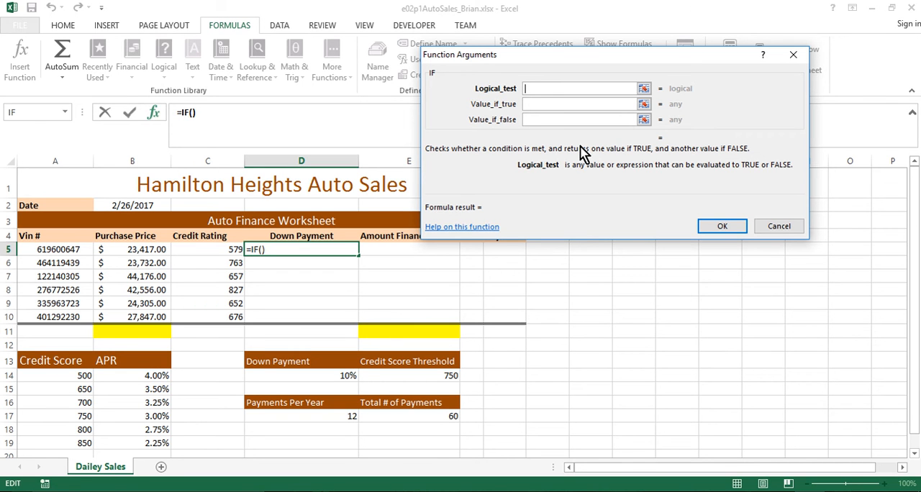
pyautogui.write('C5')
pyautogui.write(',')
pyautogui.press('BackSpace')
pyautogui.write('<')
pyautogui.click(408, 375)
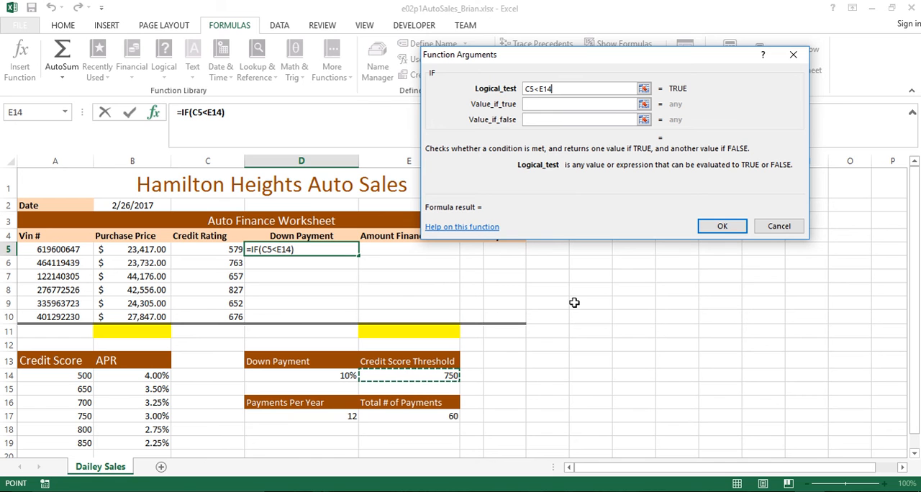
# Set the IF function's value if true to D14*B5
pyautogui.click(554, 105)
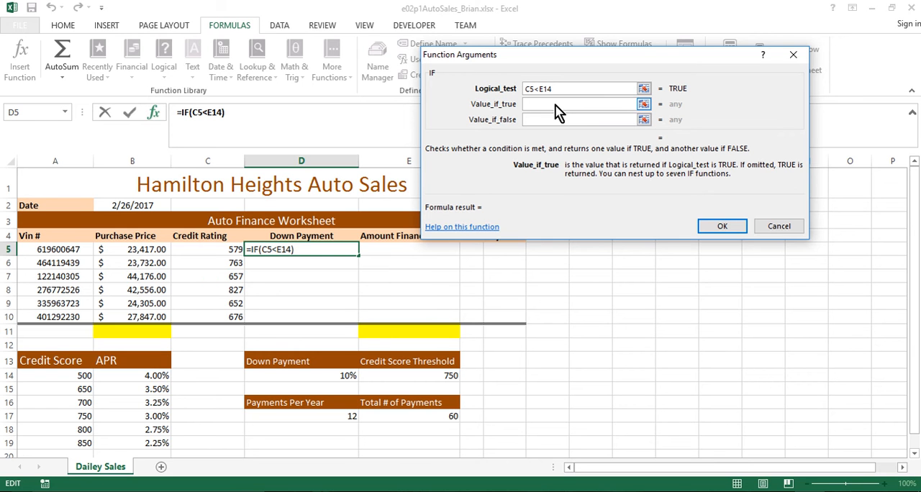
pyautogui.click(287, 377)
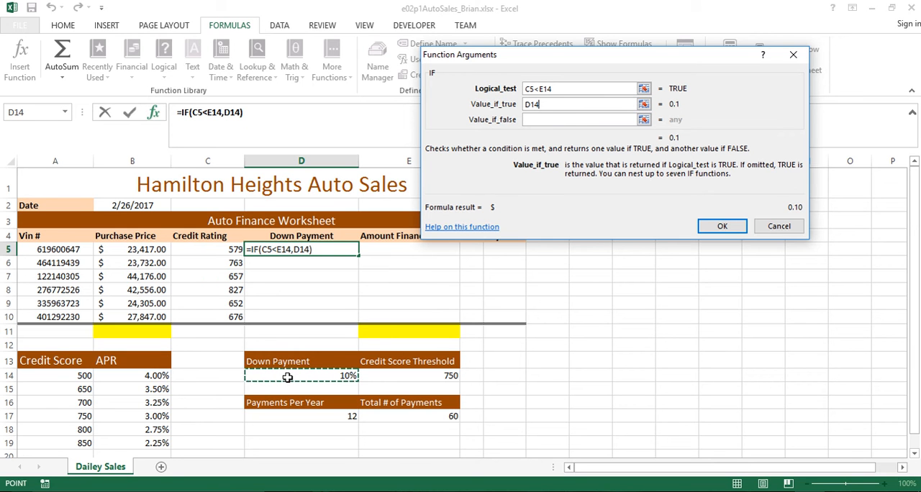
pyautogui.click(565, 103)
pyautogui.write('*')
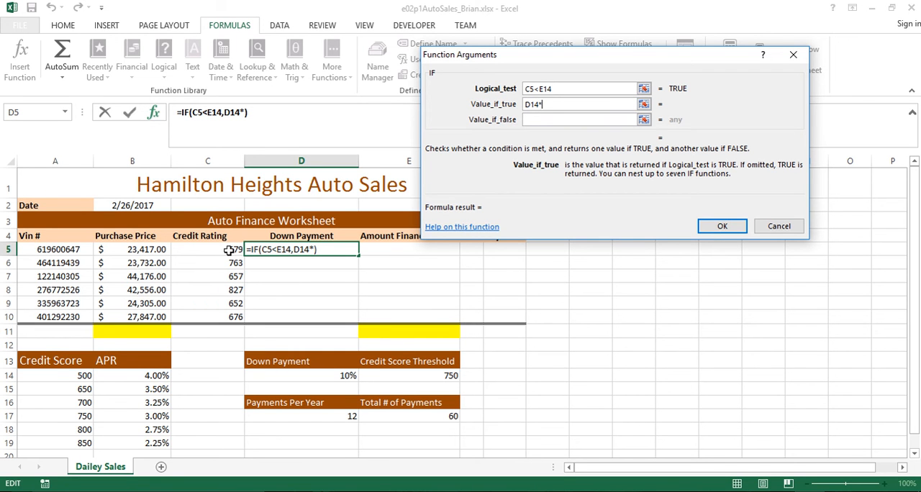
pyautogui.click(132, 250)
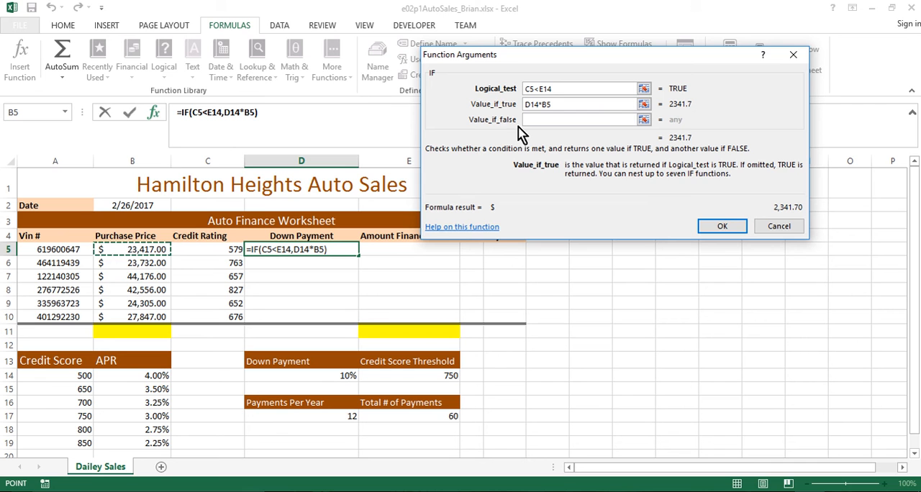
# Set the IF function's value if false to 0 and complete the formula in D5
pyautogui.click(540, 120)
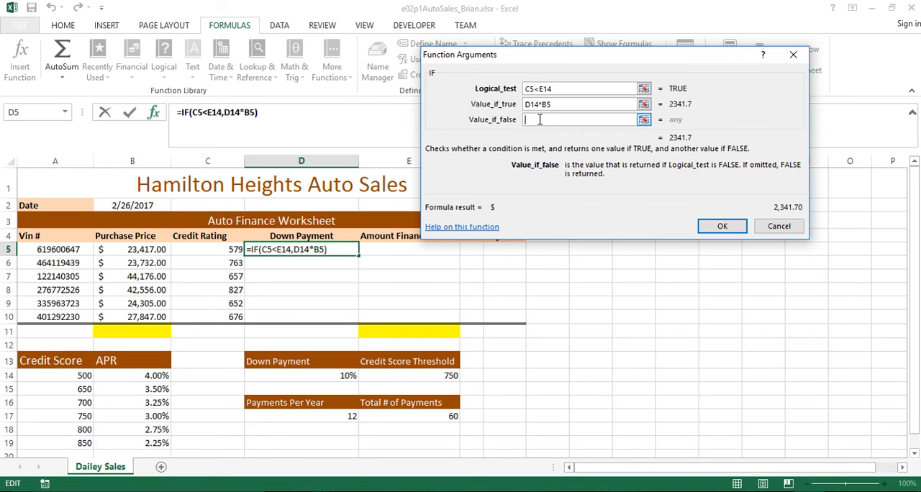
pyautogui.write('0')
pyautogui.moveTo(565, 88); pyautogui.dragTo(524, 99)
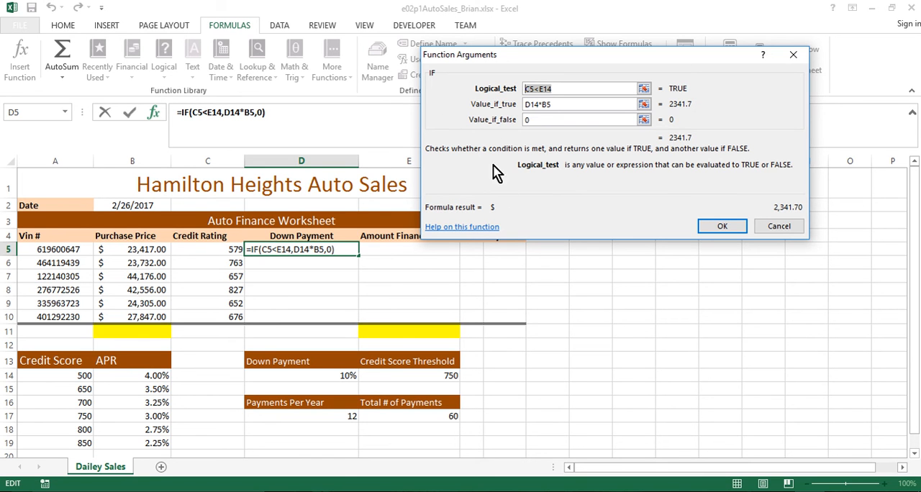
pyautogui.click(729, 228)
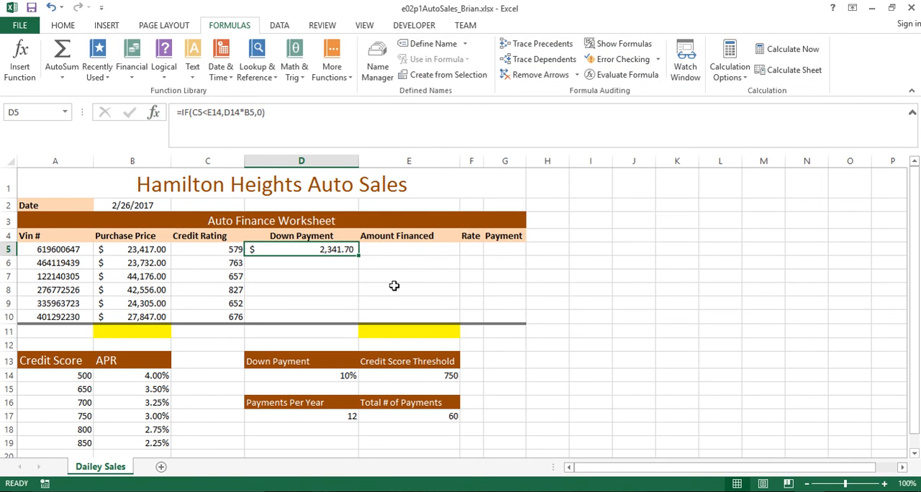
# Fill the D5 down payment formula down through D10 and check the cell references in the copied formulas against E14
pyautogui.moveTo(357, 253); pyautogui.dragTo(355, 322)
pyautogui.click(338, 262)
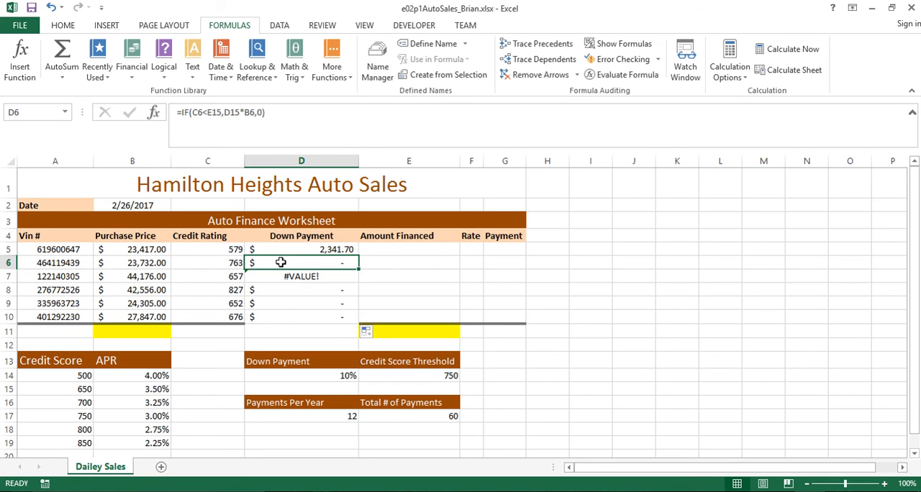
pyautogui.click(339, 276)
pyautogui.click(317, 290)
pyautogui.click(307, 264)
pyautogui.click(314, 249)
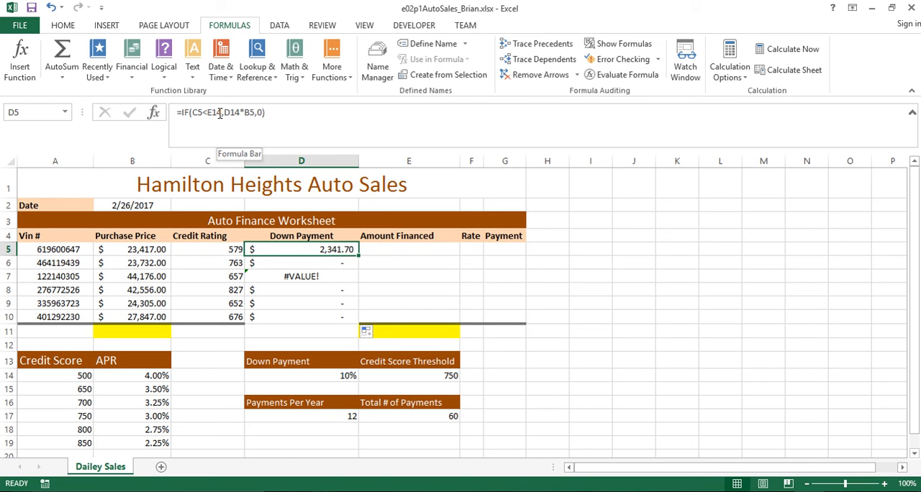
pyautogui.click(403, 378)
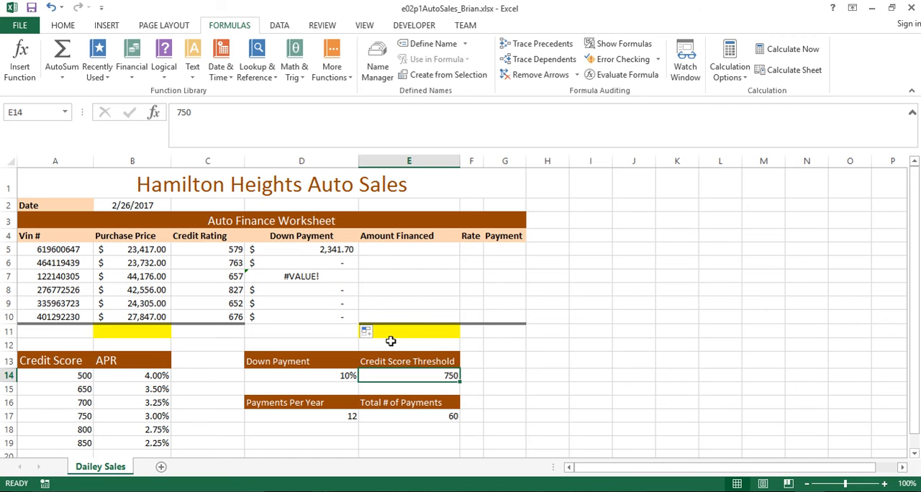
# Examine the copied formula in D6 and compare its shifted references with the cells at and below the credit score threshold in E14
pyautogui.click(304, 261)
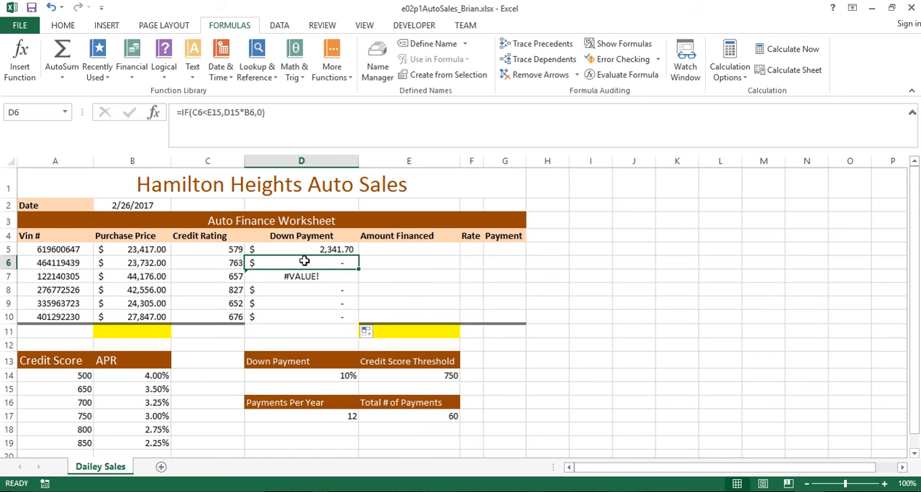
pyautogui.click(417, 375)
pyautogui.click(416, 391)
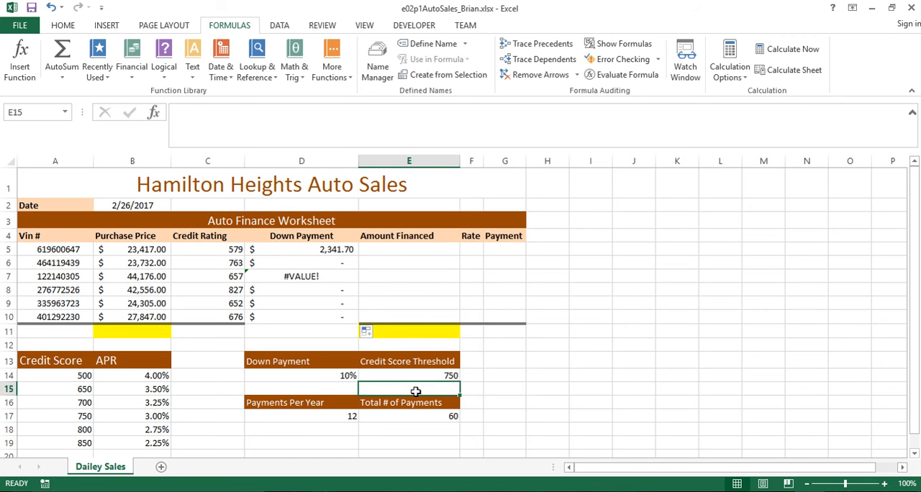
pyautogui.click(411, 404)
pyautogui.click(411, 416)
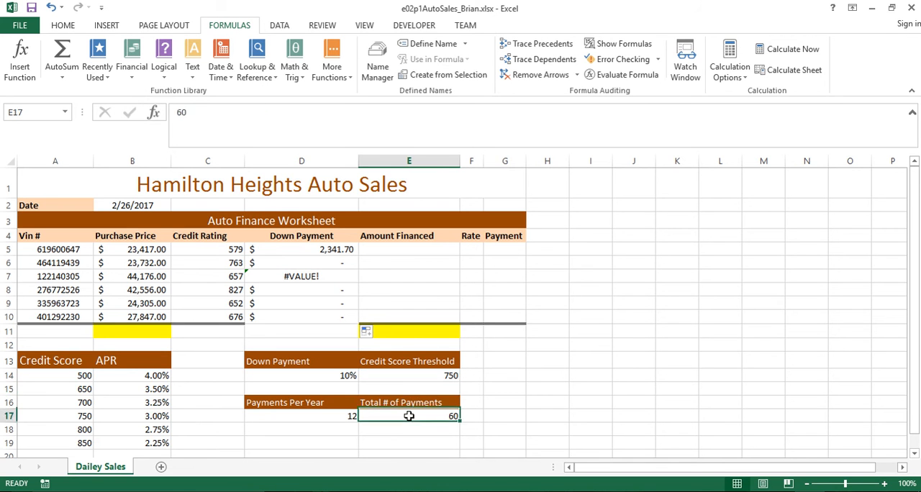
pyautogui.click(409, 429)
pyautogui.click(411, 442)
pyautogui.click(413, 376)
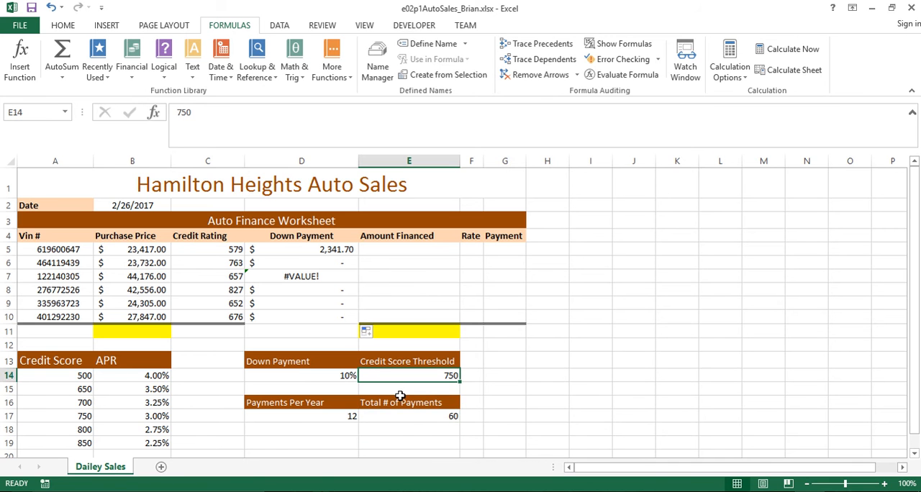
pyautogui.click(401, 403)
pyautogui.click(402, 416)
pyautogui.click(411, 373)
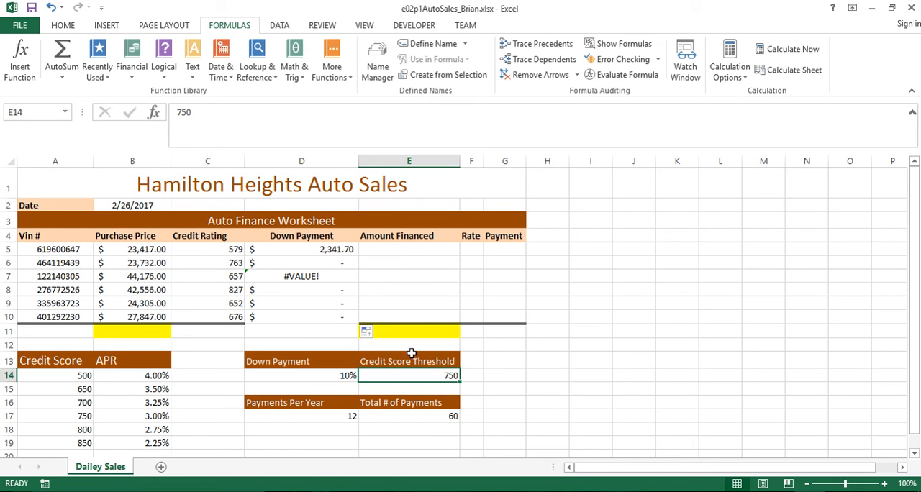
# Change the E14 reference in the D5 down payment formula to the absolute reference $E$14
pyautogui.click(311, 246)
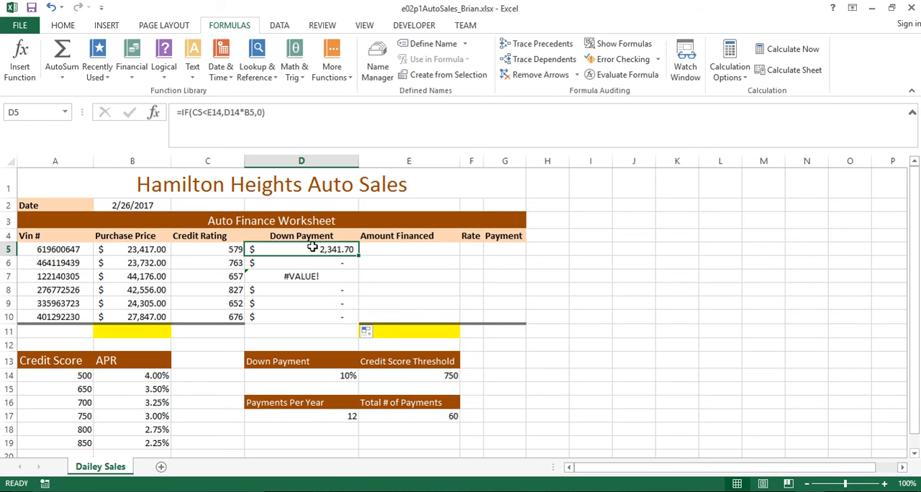
pyautogui.click(211, 113)
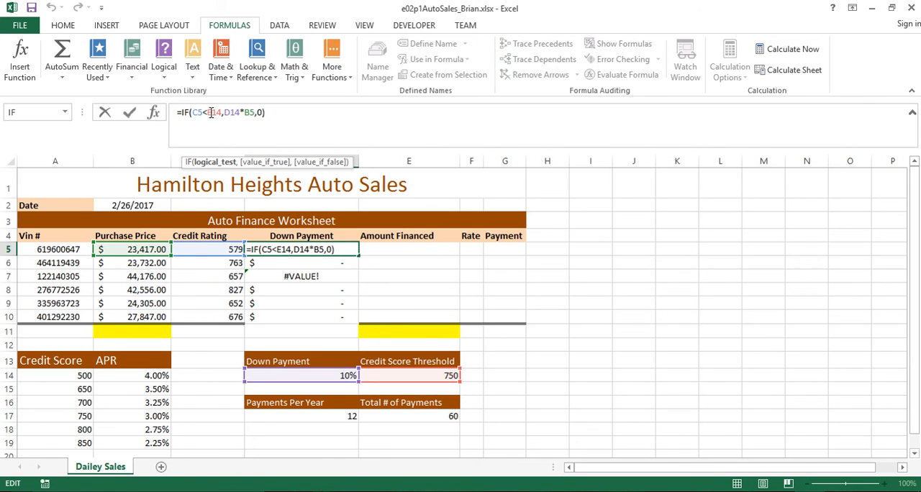
pyautogui.doubleClick(211, 113)
pyautogui.write('$E')
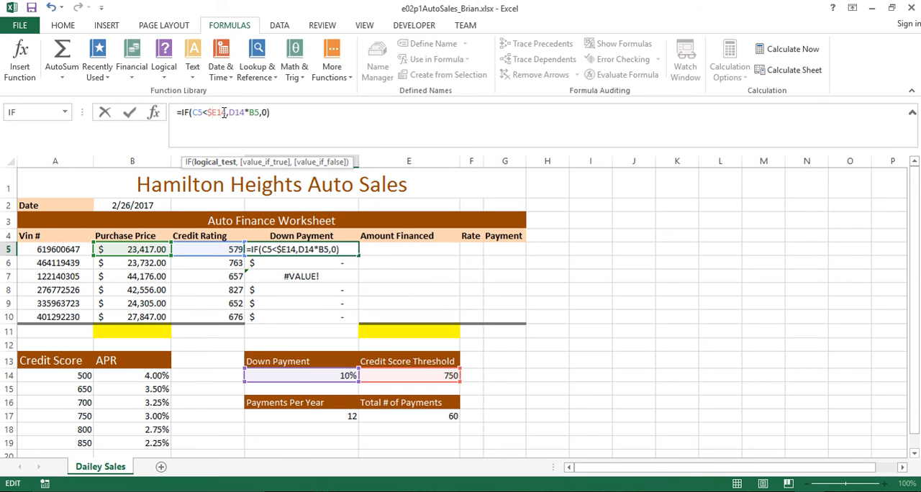
pyautogui.write('$')
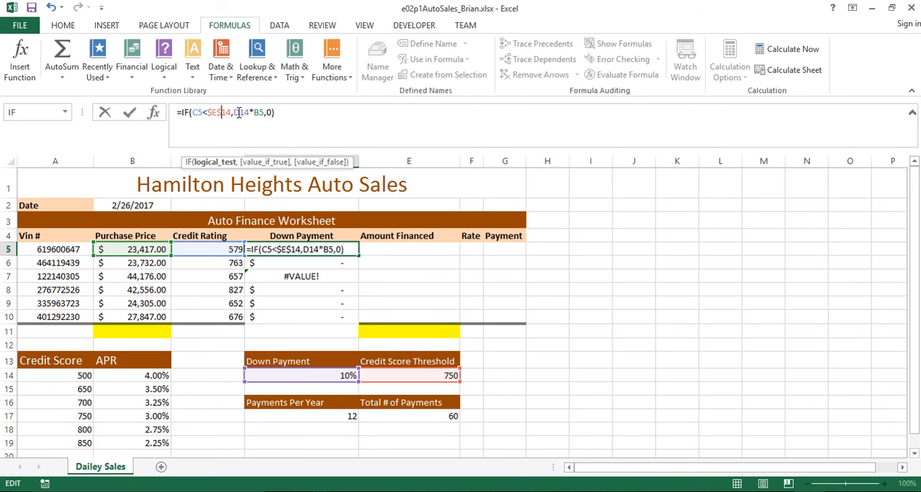
pyautogui.moveTo(231, 112); pyautogui.dragTo(207, 112)
# Change the D14 reference in the D5 formula to the absolute reference $D$14 and commit the formula
pyautogui.click(240, 112)
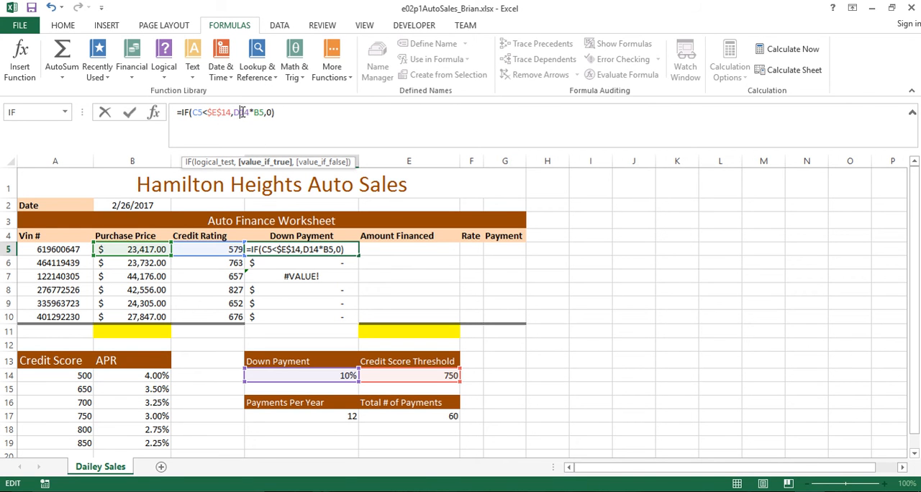
pyautogui.press('F4')
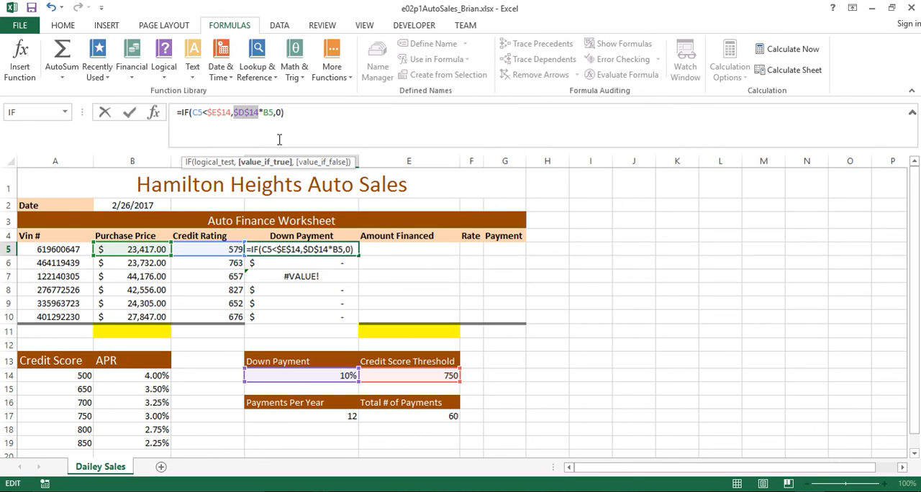
pyautogui.press('F4')
pyautogui.press('F4')
pyautogui.press('F4')
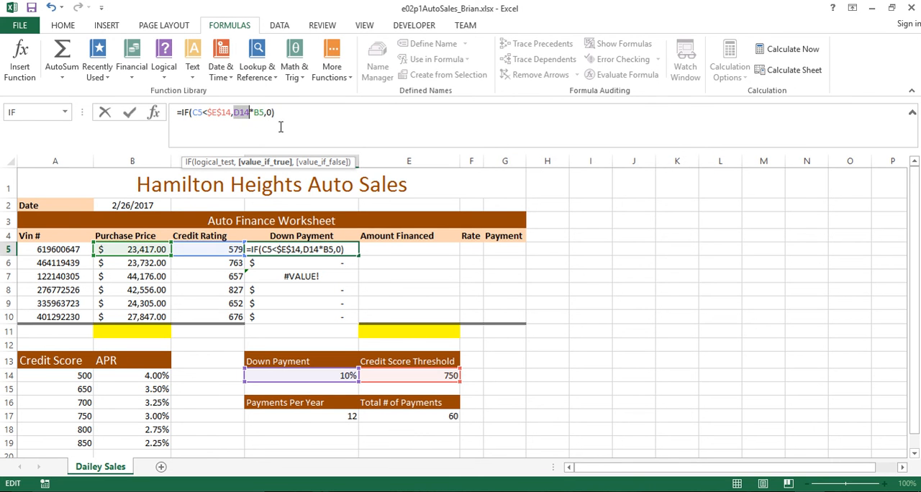
pyautogui.press('F4')
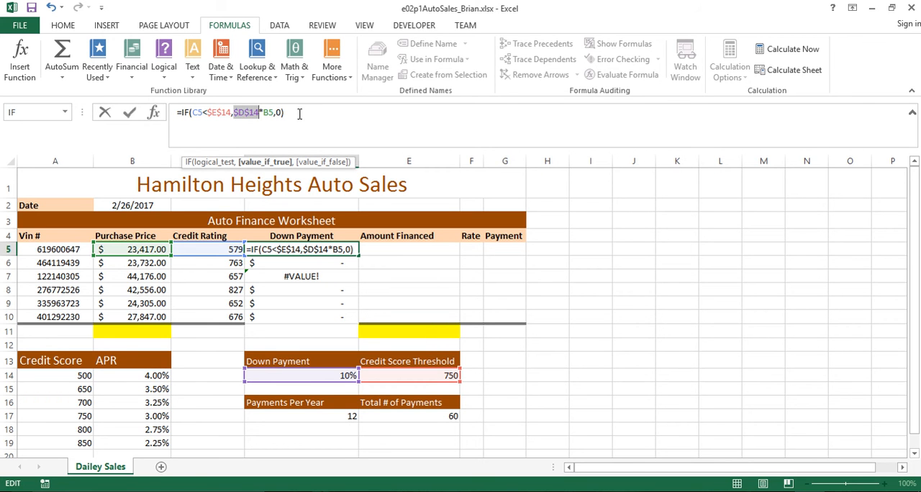
pyautogui.click(299, 113)
pyautogui.moveTo(293, 113); pyautogui.dragTo(172, 113)
pyautogui.click(299, 109)
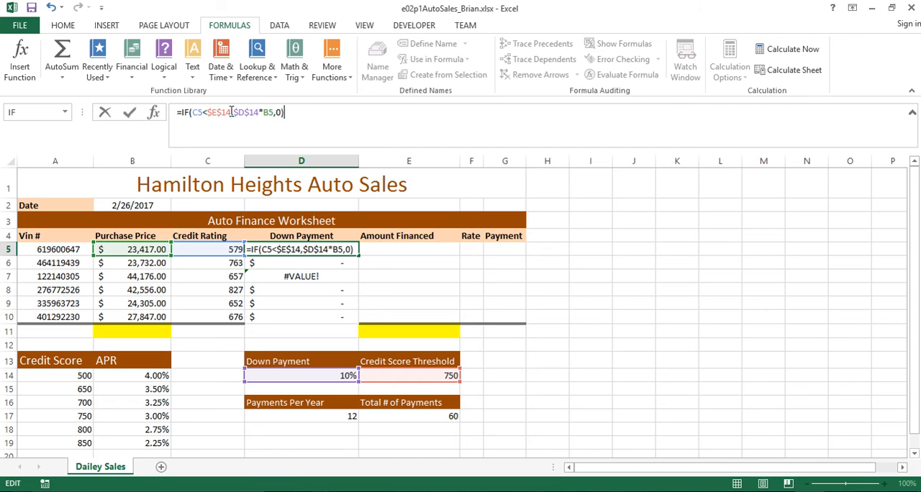
pyautogui.click(218, 112)
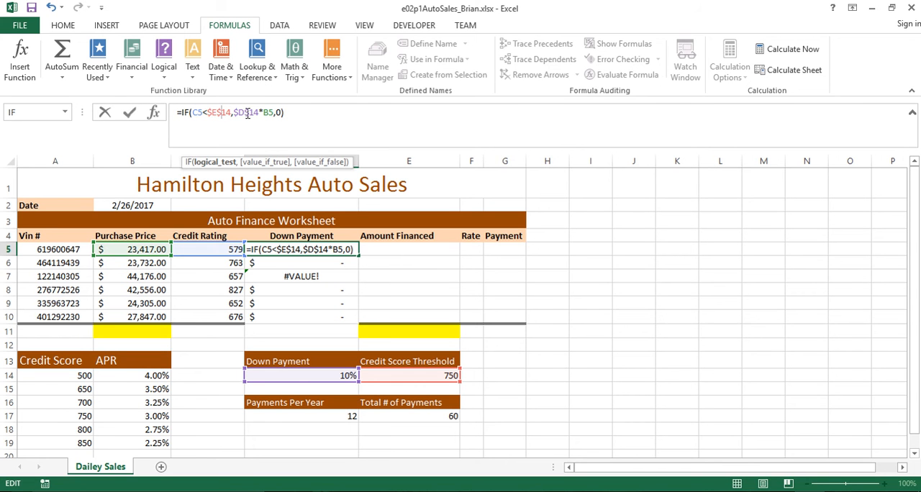
pyautogui.click(245, 112)
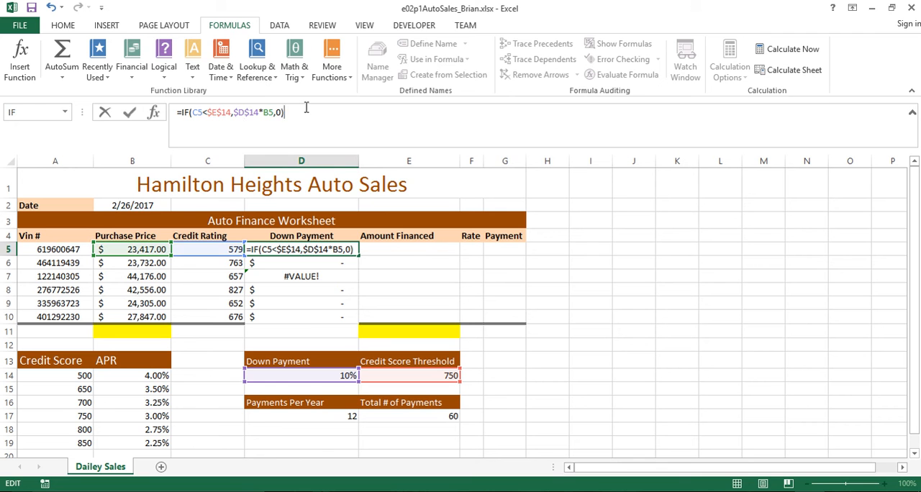
pyautogui.press('Return')
# Fill the corrected D5 down payment formula down through D10
pyautogui.click(315, 249)
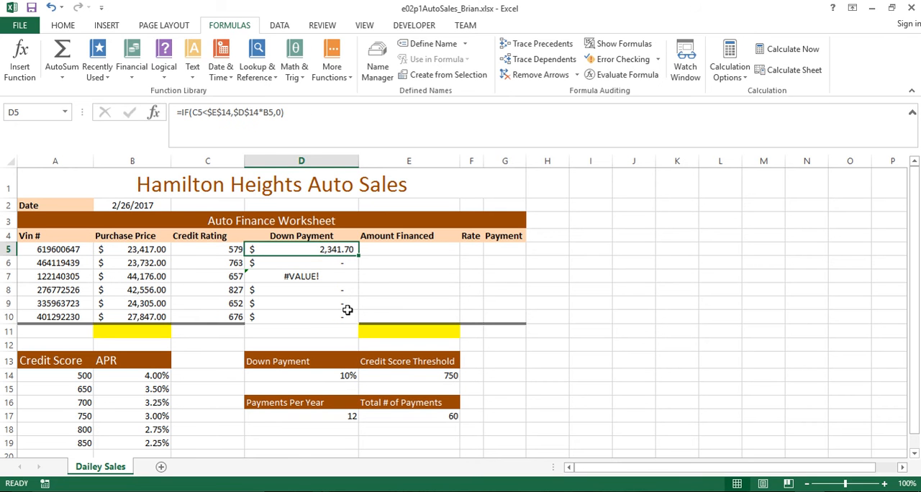
pyautogui.moveTo(358, 255); pyautogui.dragTo(358, 322)
pyautogui.click(541, 374)
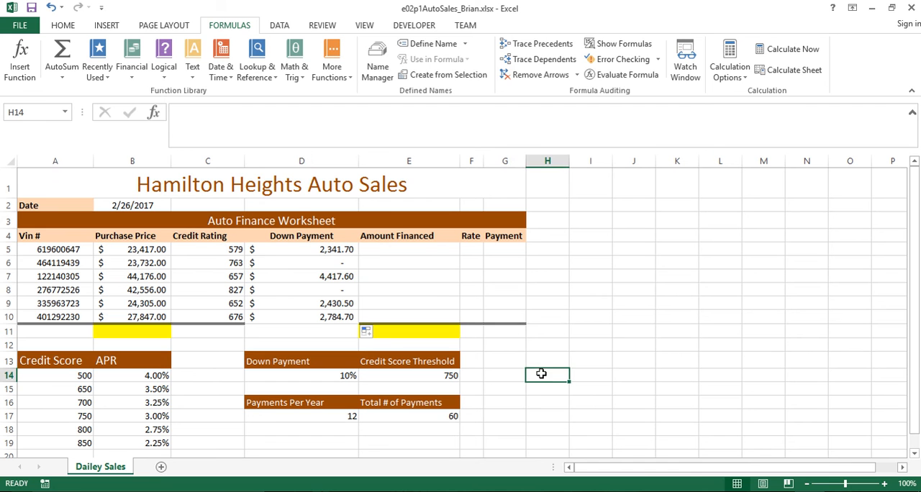
# Inspect the copied down payment formulas in D5:D10 for correct relative and absolute references
pyautogui.moveTo(310, 248); pyautogui.dragTo(305, 315)
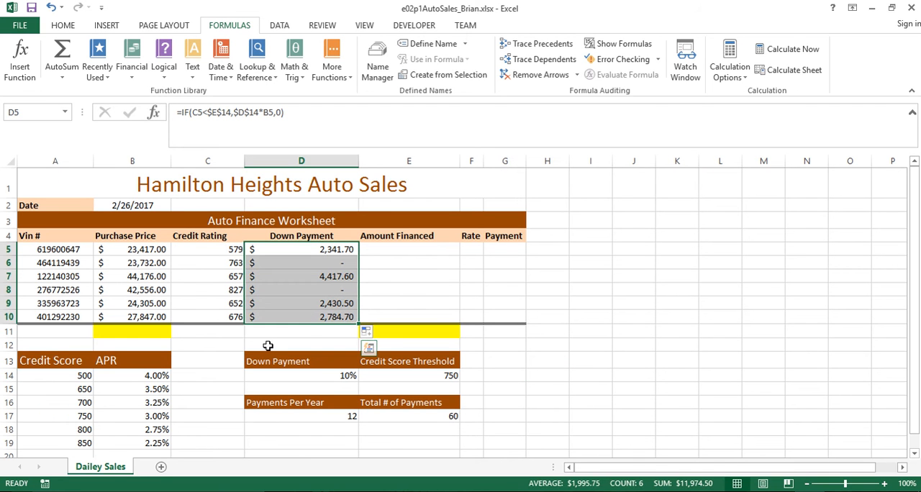
pyautogui.click(293, 281)
pyautogui.click(295, 263)
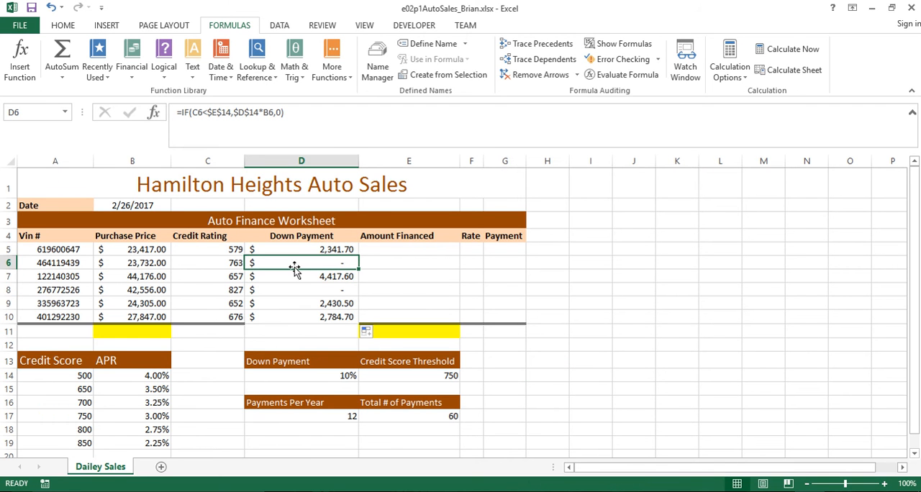
pyautogui.click(299, 290)
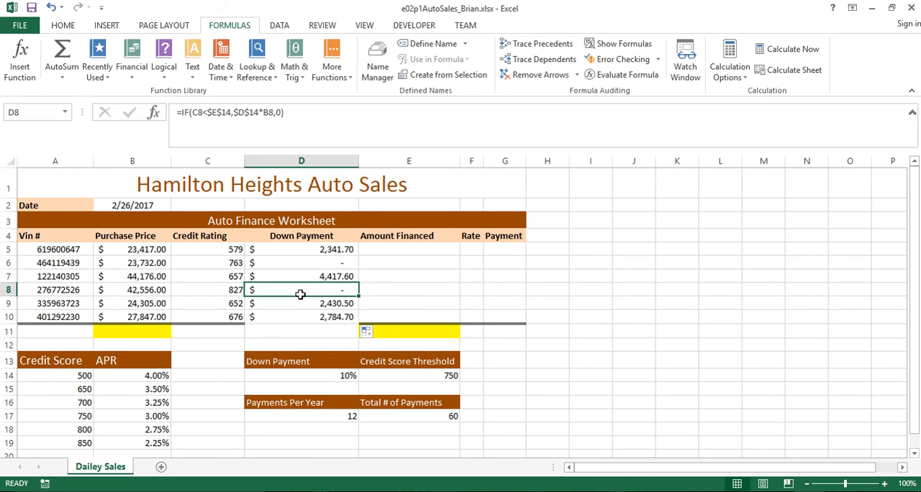
pyautogui.click(299, 262)
pyautogui.click(300, 249)
pyautogui.click(298, 278)
pyautogui.click(296, 315)
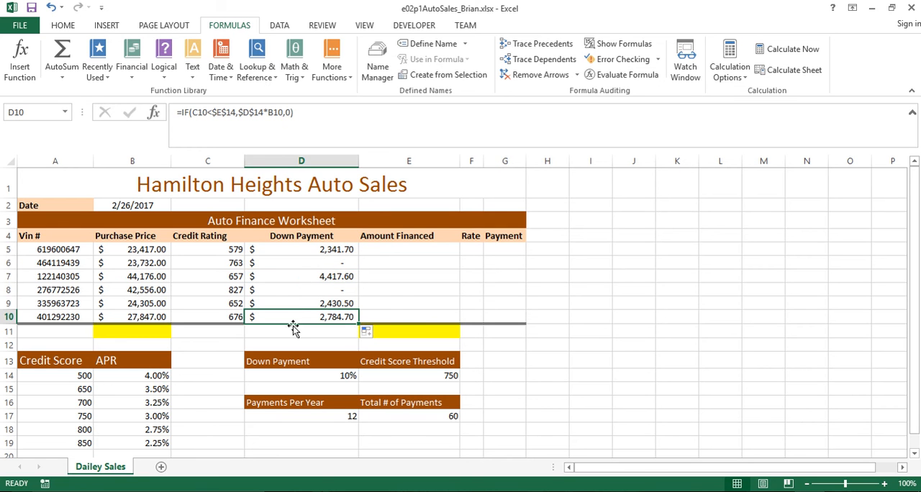
pyautogui.click(293, 279)
pyautogui.press('Up')
pyautogui.press('Up')
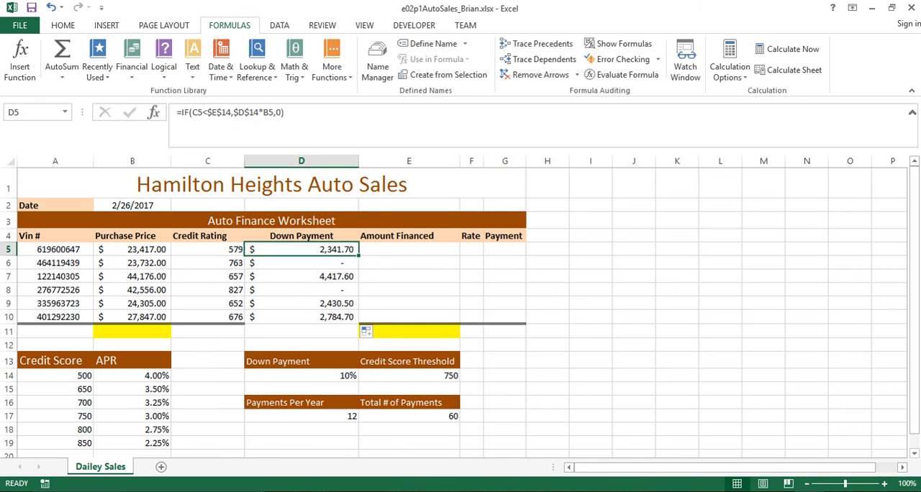
# Set the autofill option for D5:D10 to Fill Without Formatting and check the border beneath D10
pyautogui.click(304, 249)
pyautogui.moveTo(305, 250); pyautogui.dragTo(353, 314)
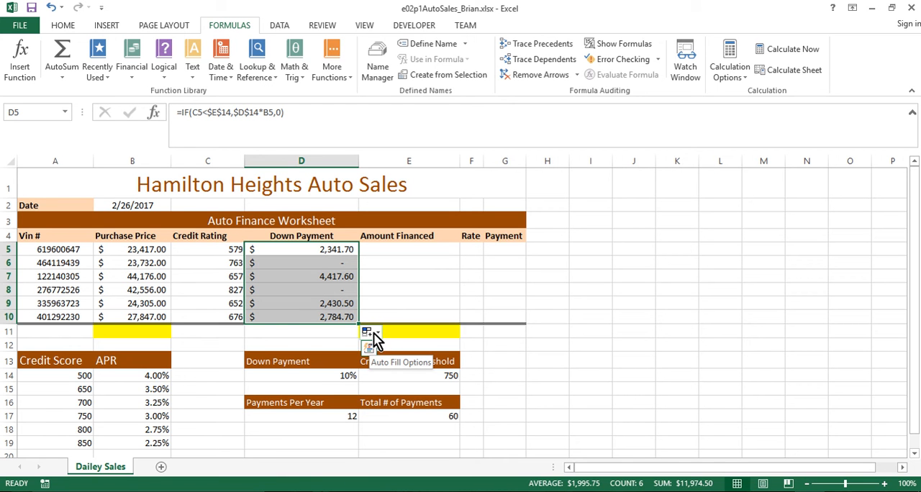
pyautogui.click(310, 260)
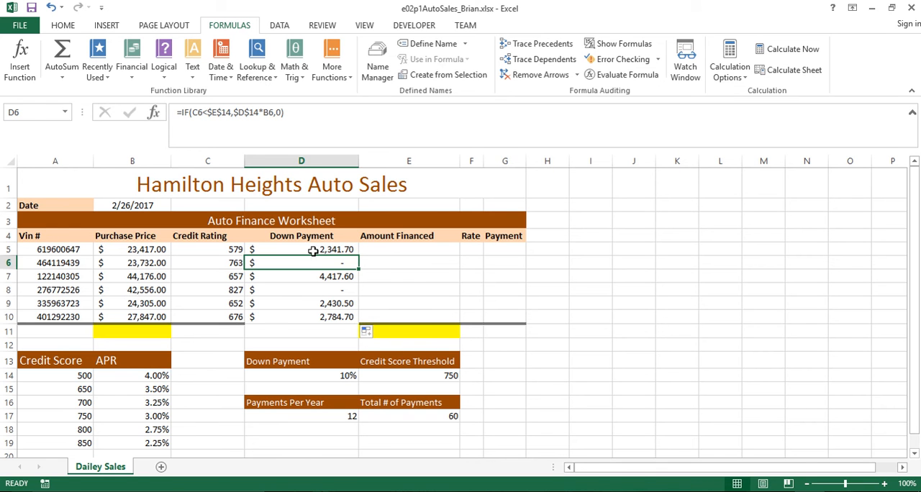
pyautogui.moveTo(314, 251); pyautogui.dragTo(310, 317)
pyautogui.click(377, 334)
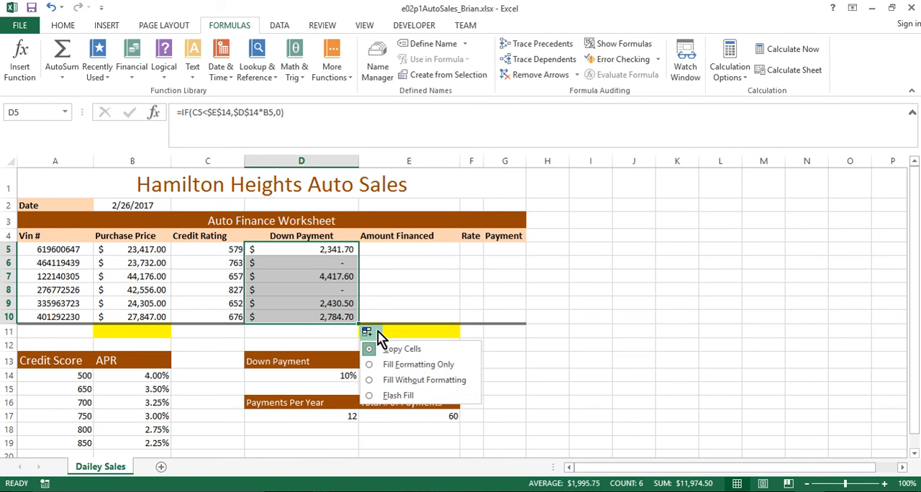
pyautogui.click(426, 382)
pyautogui.click(316, 337)
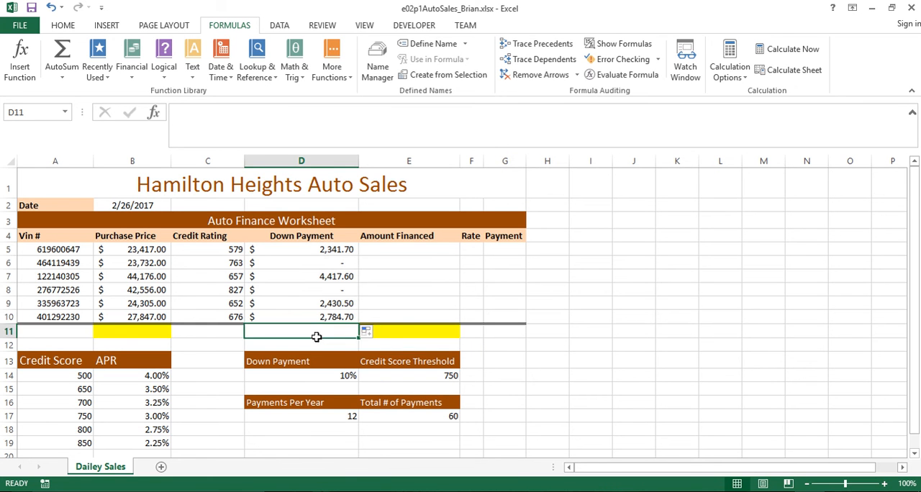
pyautogui.click(203, 342)
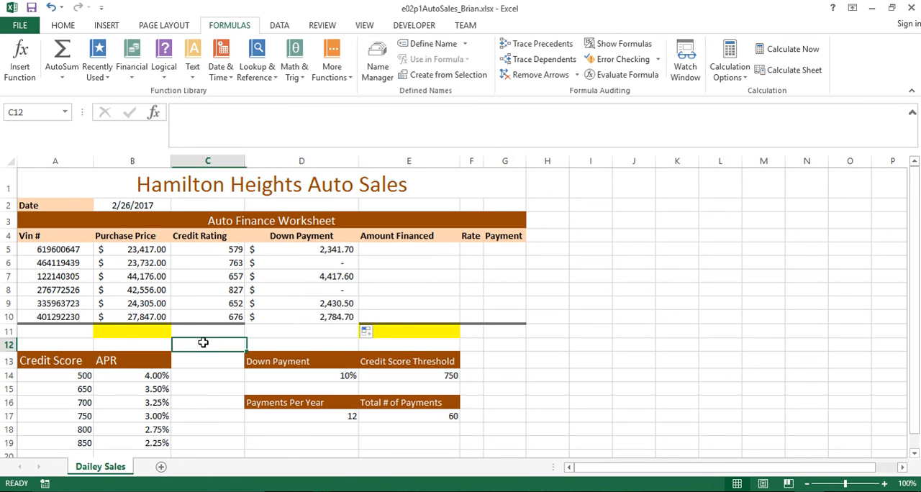
pyautogui.click(297, 322)
pyautogui.click(302, 332)
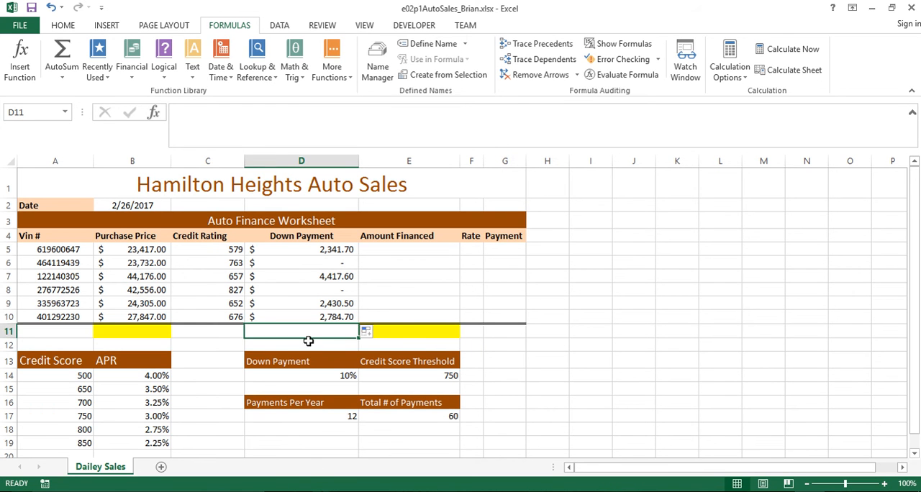
pyautogui.click(303, 322)
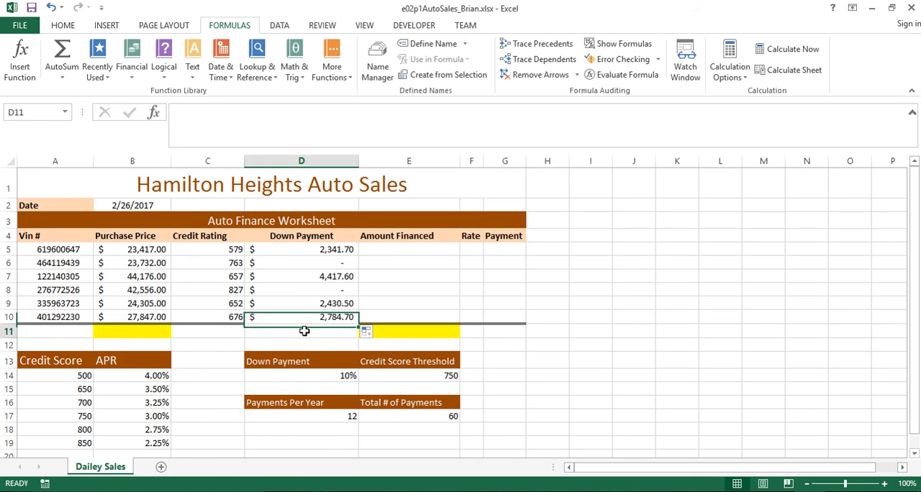
pyautogui.click(302, 333)
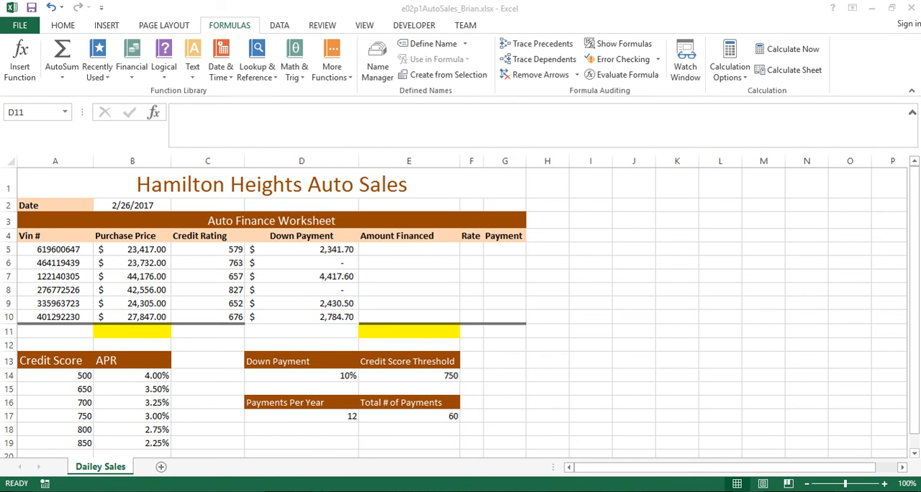
# Enter the amount financed formula =B5-D5 in cell E5, subtracting the down payment from the purchase price
pyautogui.click(389, 248)
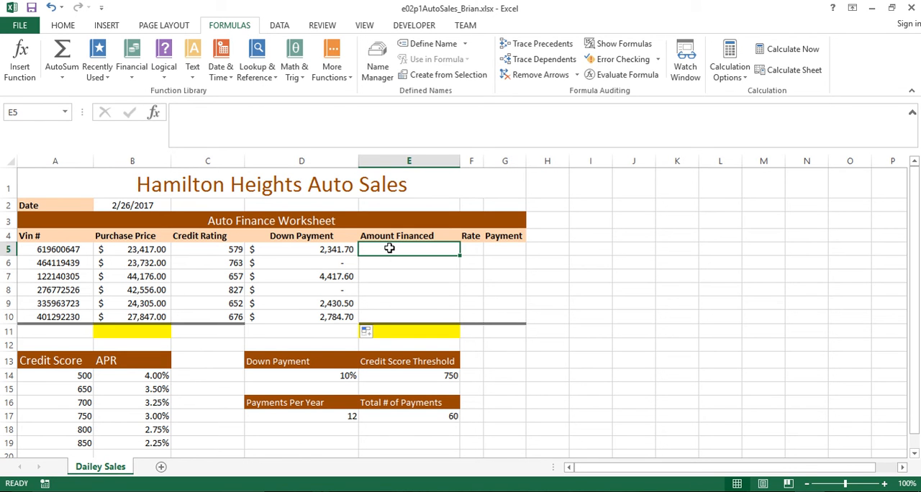
pyautogui.write('=')
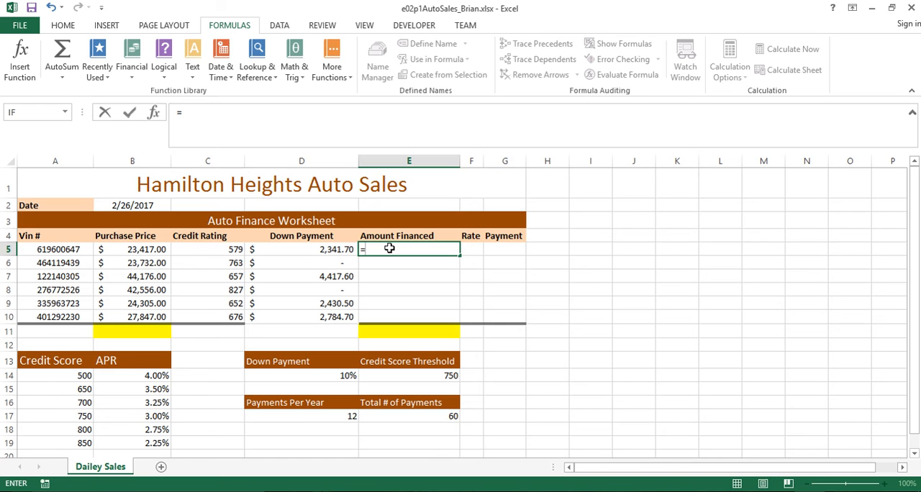
pyautogui.click(119, 249)
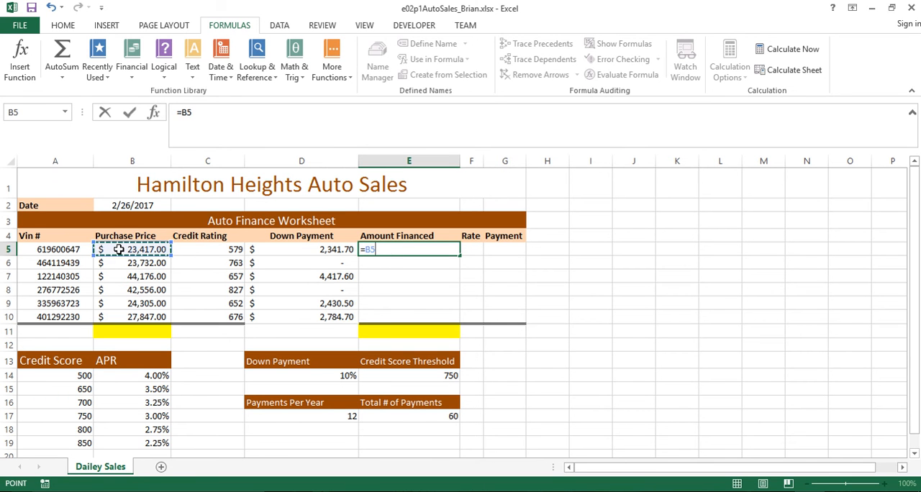
pyautogui.write('-')
pyautogui.click(307, 250)
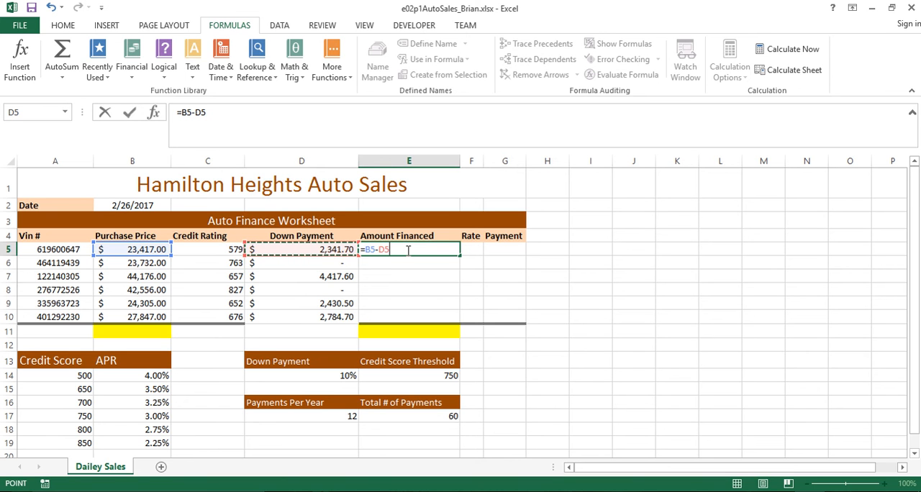
pyautogui.hotkey('ctrl', 'Return')
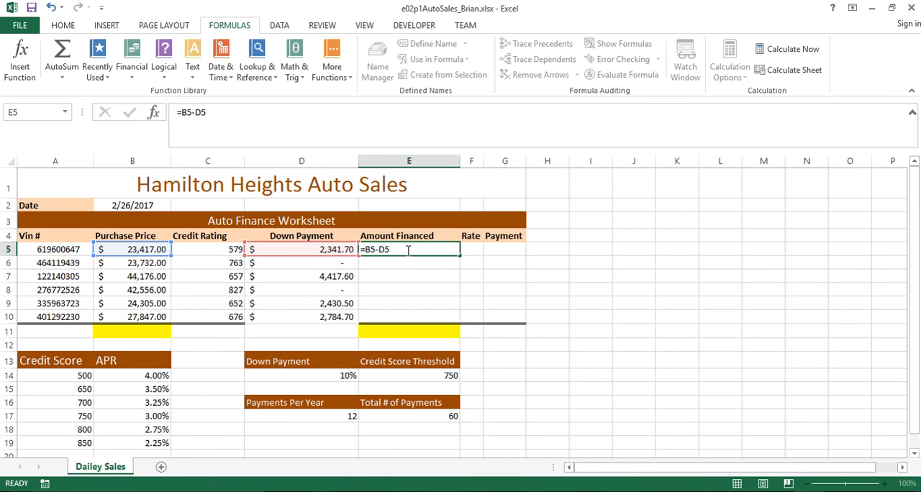
# Fill the E5 amount financed formula down through E10 using the Fill Without Formatting option
pyautogui.moveTo(459, 257); pyautogui.dragTo(458, 321)
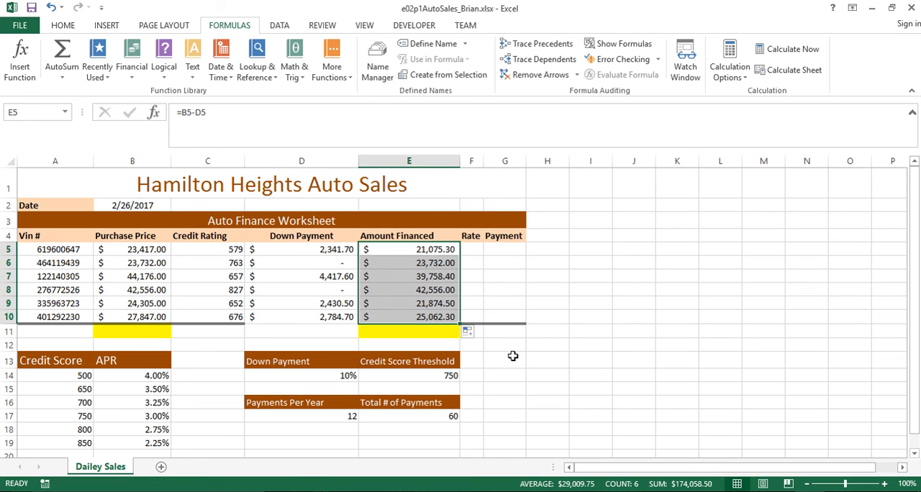
pyautogui.click(467, 332)
pyautogui.click(509, 380)
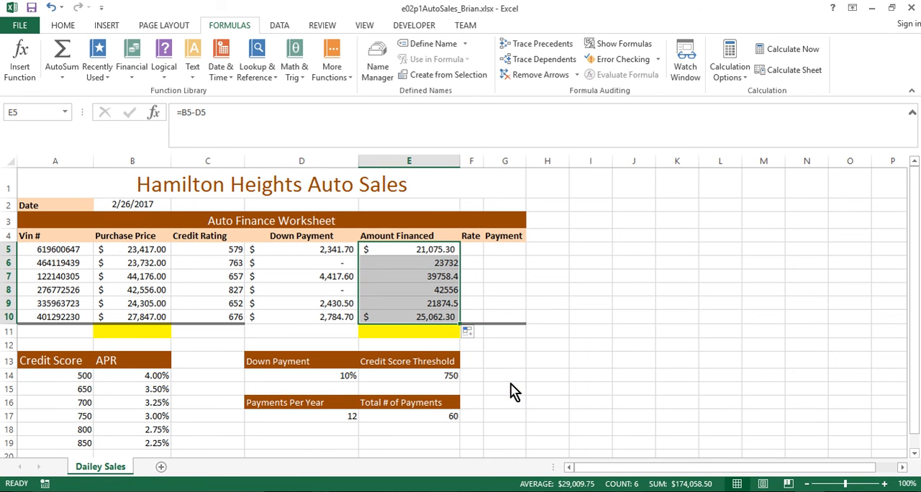
pyautogui.click(495, 362)
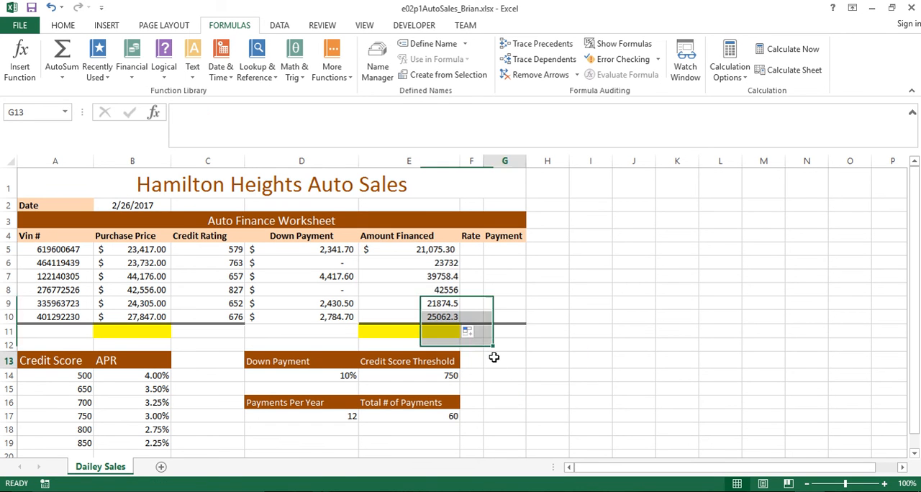
pyautogui.click(406, 332)
pyautogui.click(336, 331)
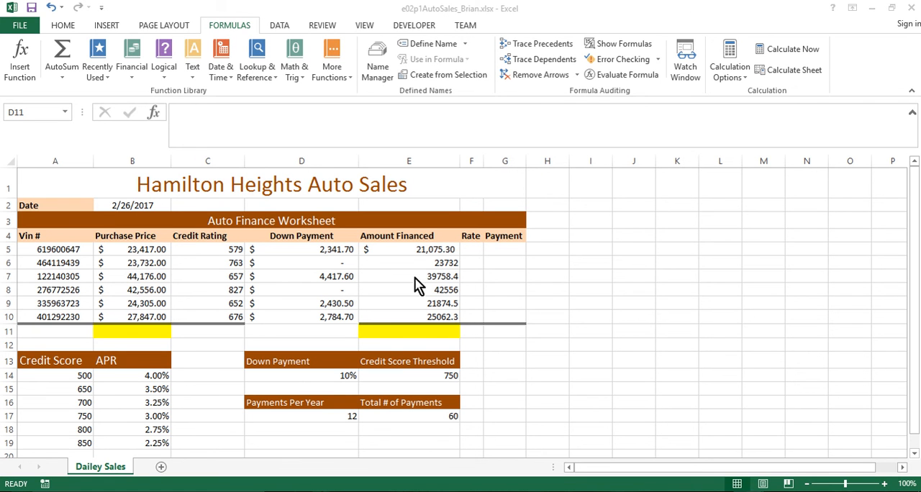
# Examine the Credit Score and APR table in A14:B19, matching each score breakpoint to its rate for the Rate column
pyautogui.click(469, 247)
pyautogui.click(470, 248)
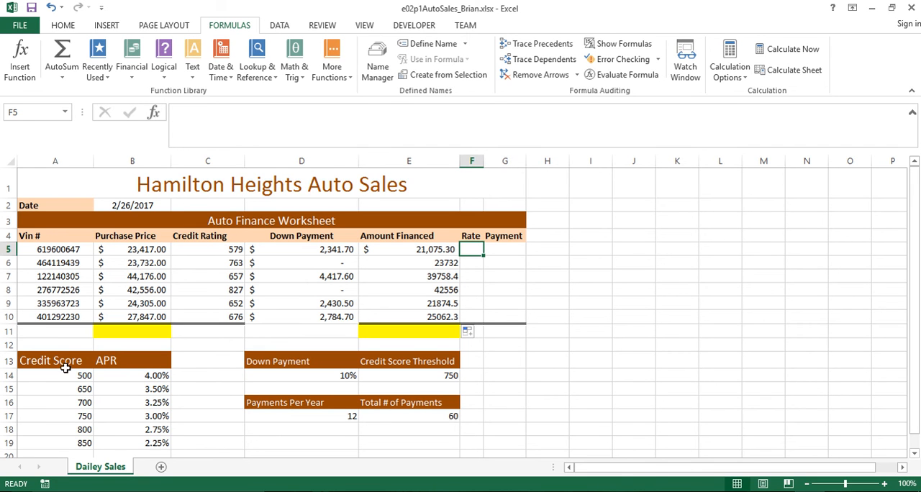
pyautogui.click(47, 382)
pyautogui.moveTo(46, 380); pyautogui.dragTo(47, 439)
pyautogui.click(52, 388)
pyautogui.click(57, 374)
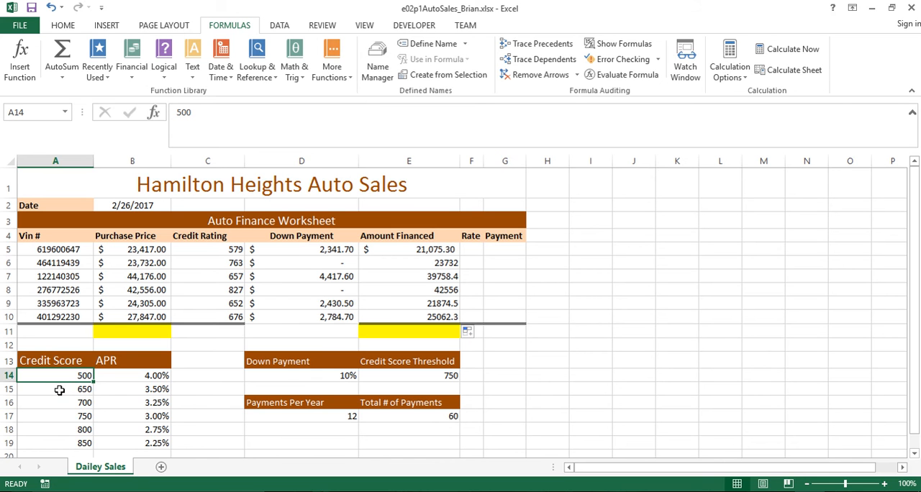
pyautogui.click(60, 390)
pyautogui.click(160, 378)
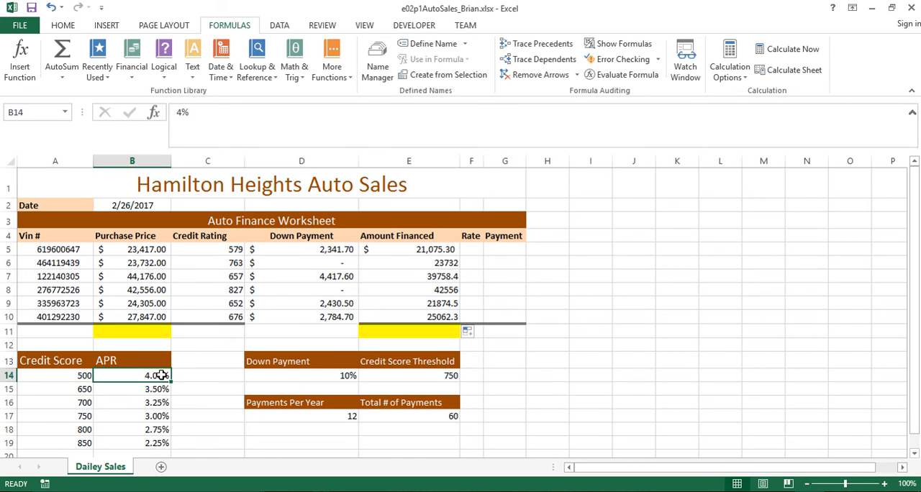
pyautogui.click(75, 389)
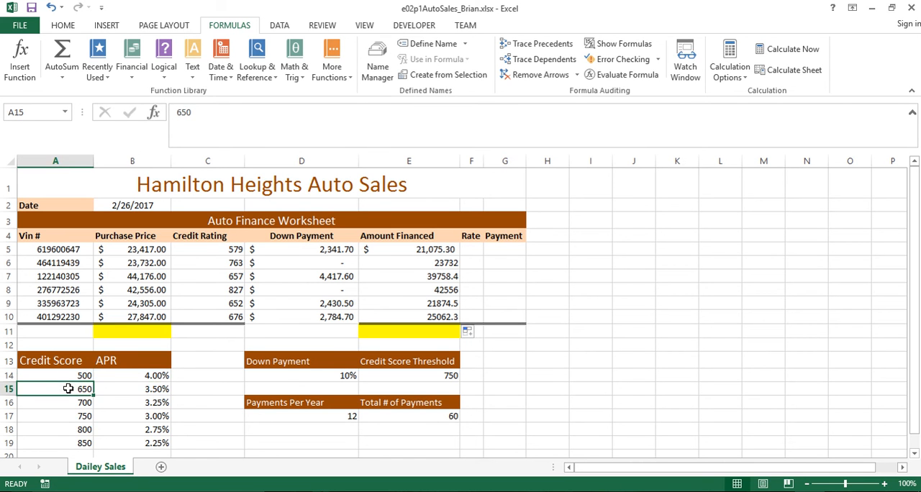
pyautogui.click(150, 390)
pyautogui.click(58, 406)
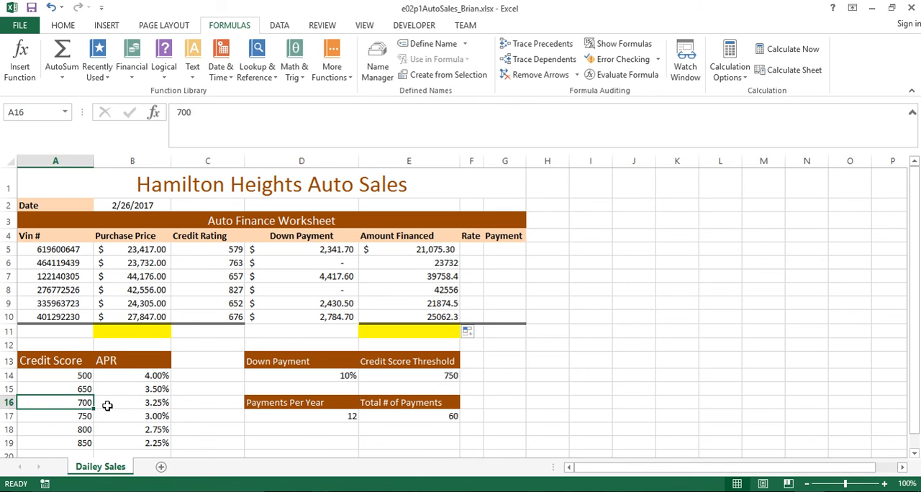
pyautogui.click(146, 408)
pyautogui.click(60, 419)
pyautogui.click(116, 420)
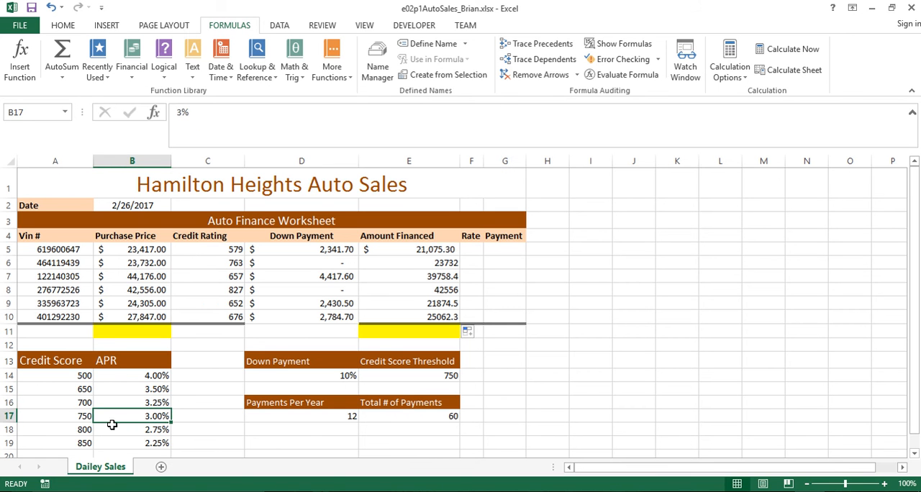
pyautogui.click(55, 433)
pyautogui.click(130, 429)
pyautogui.click(61, 444)
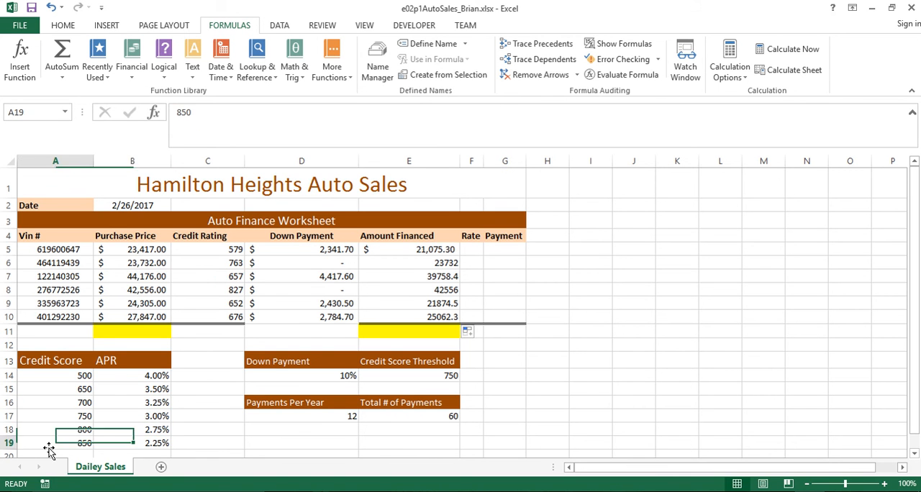
pyautogui.click(130, 442)
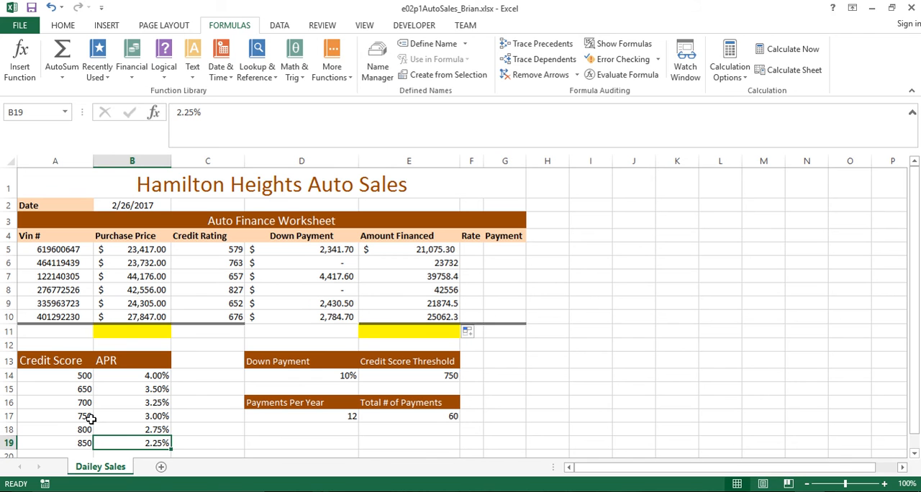
pyautogui.click(61, 443)
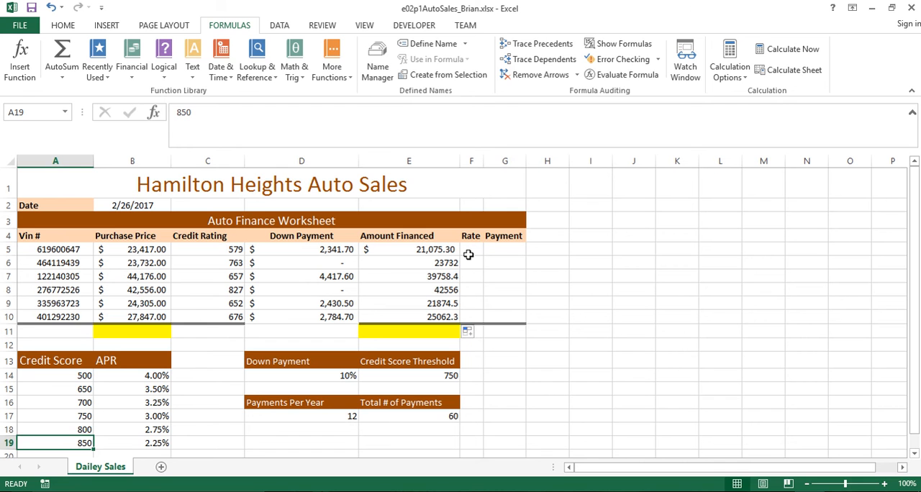
# Compare the IF formula in D5 with the credit score breakpoints in A16:A19 to judge which function suits the rate in F5
pyautogui.click(468, 249)
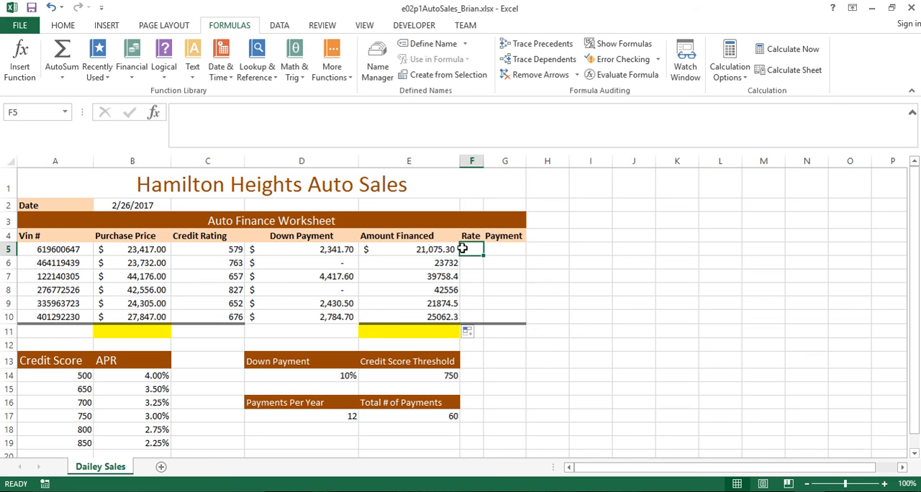
pyautogui.click(302, 251)
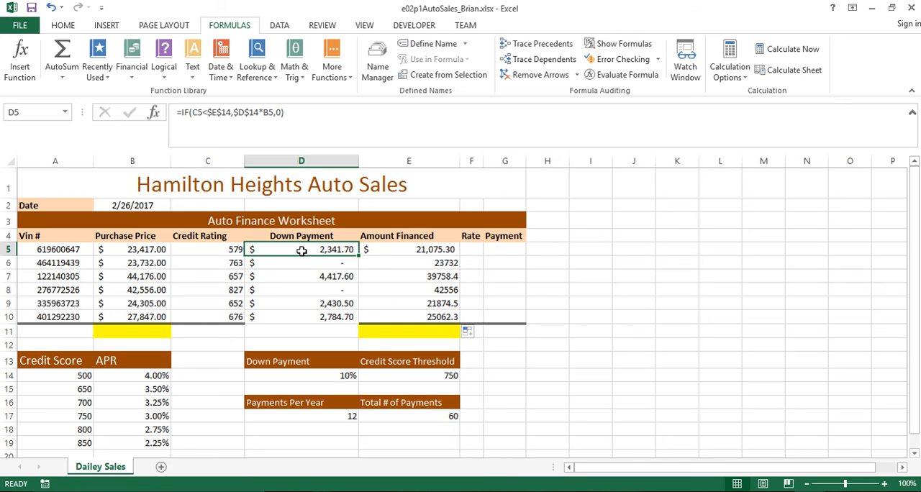
pyautogui.click(469, 248)
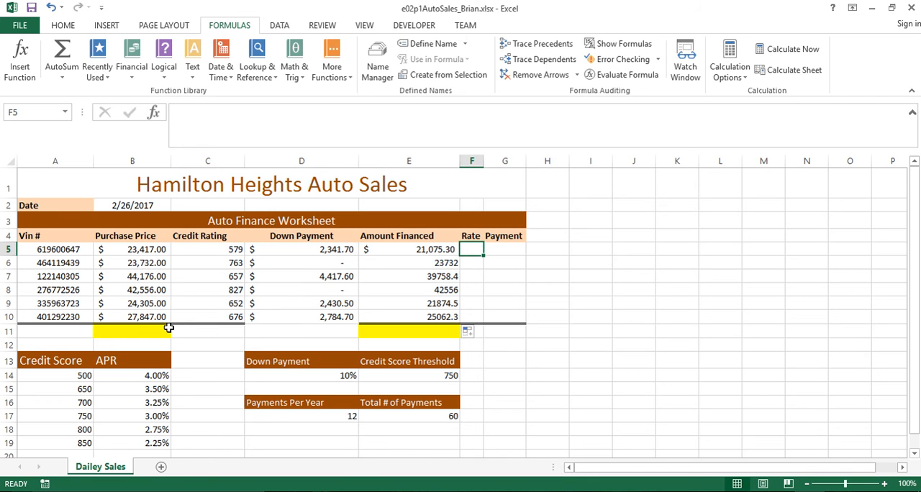
pyautogui.click(66, 403)
pyautogui.click(66, 416)
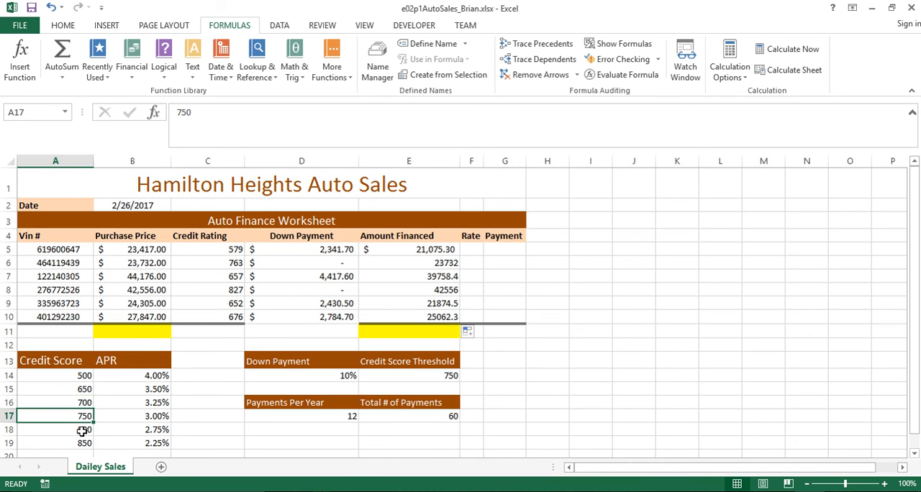
pyautogui.click(67, 430)
pyautogui.click(76, 444)
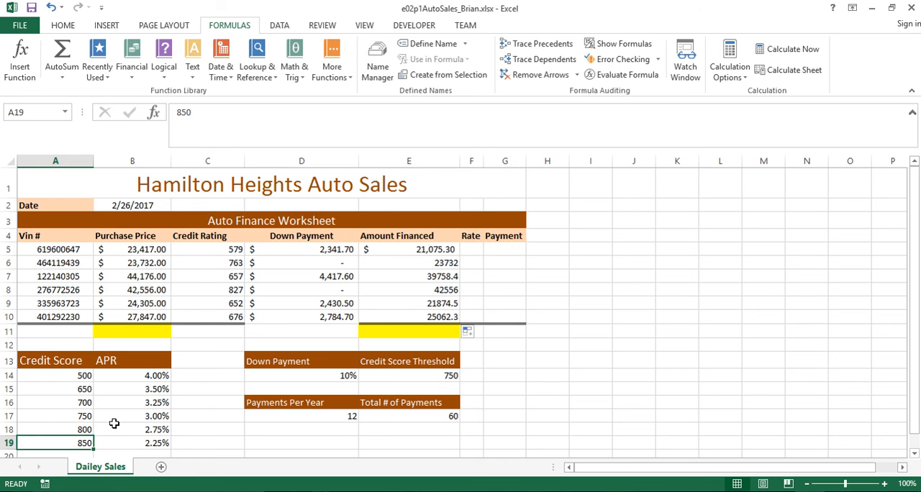
# Insert a VLOOKUP function in F5 with C5 as the lookup value and A14:B19 as the table array
pyautogui.click(469, 248)
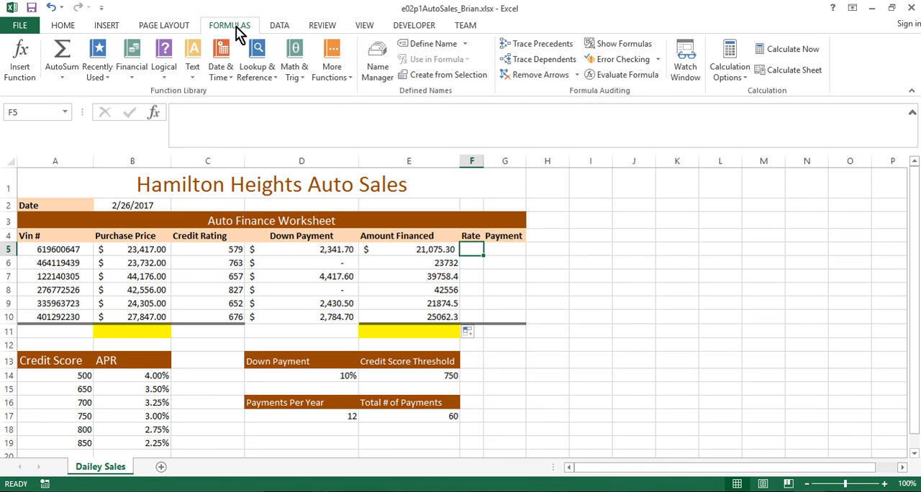
pyautogui.click(274, 80)
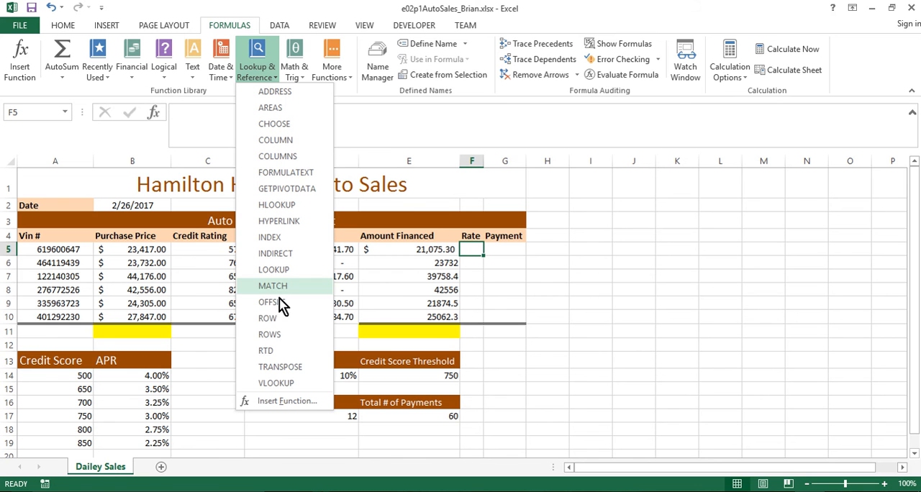
pyautogui.click(285, 385)
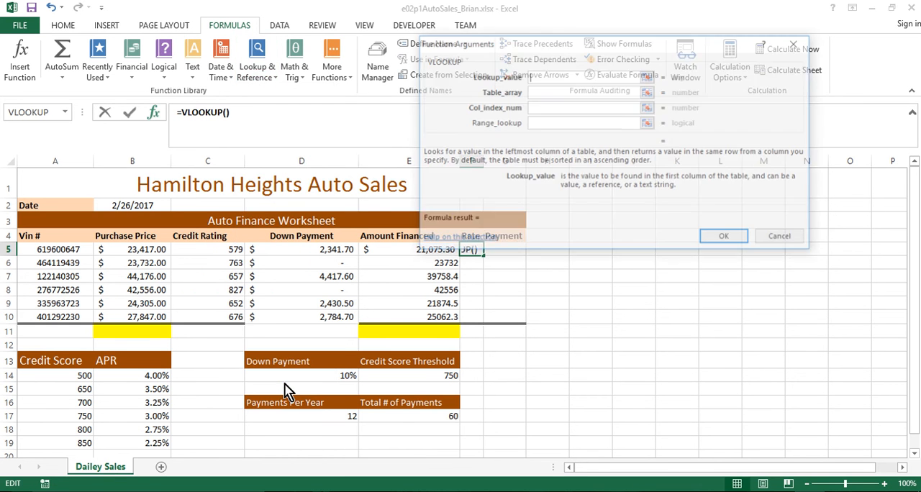
pyautogui.moveTo(545, 52); pyautogui.dragTo(645, 95)
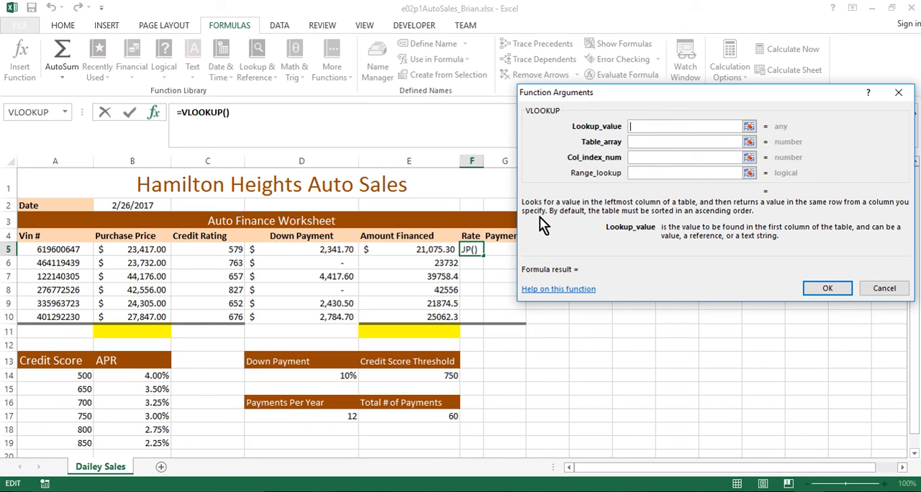
pyautogui.click(214, 250)
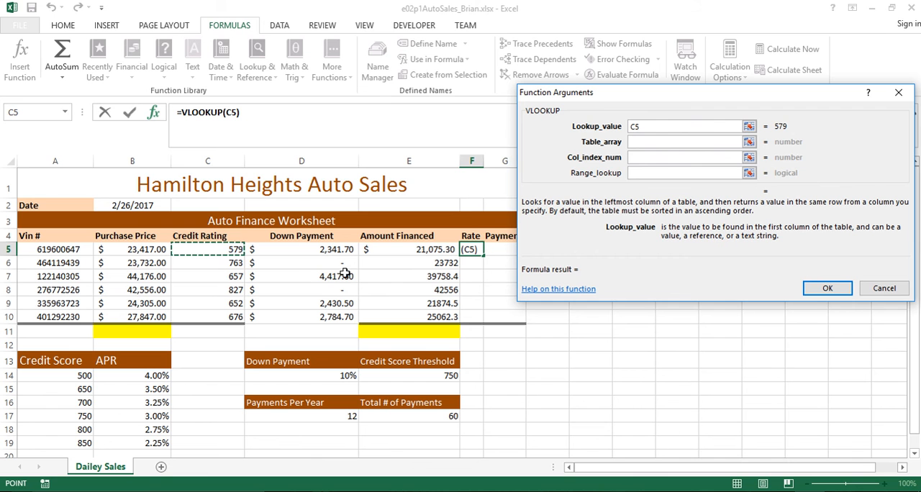
pyautogui.click(638, 142)
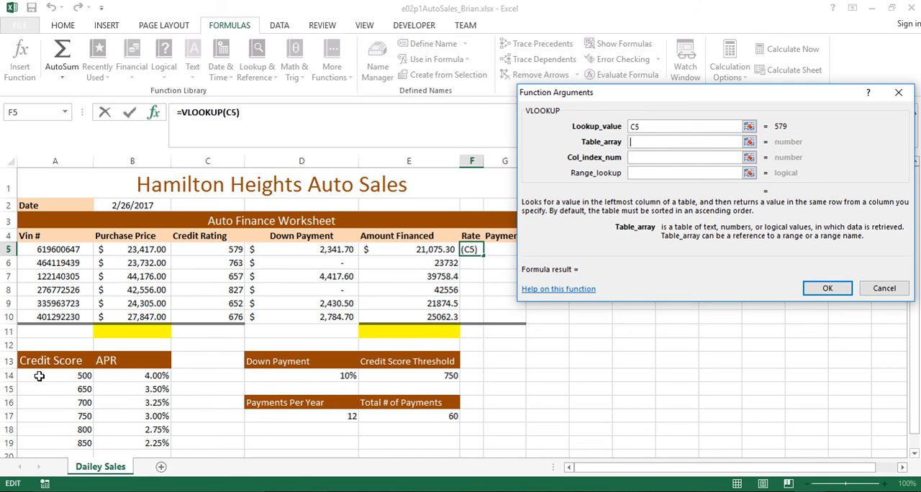
pyautogui.moveTo(39, 375); pyautogui.dragTo(125, 433)
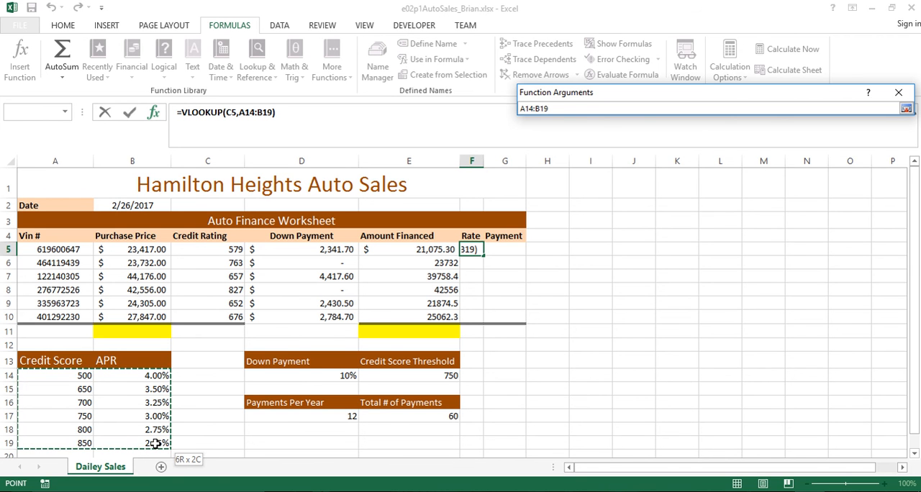
pyautogui.moveTo(156, 445); pyautogui.dragTo(155, 444)
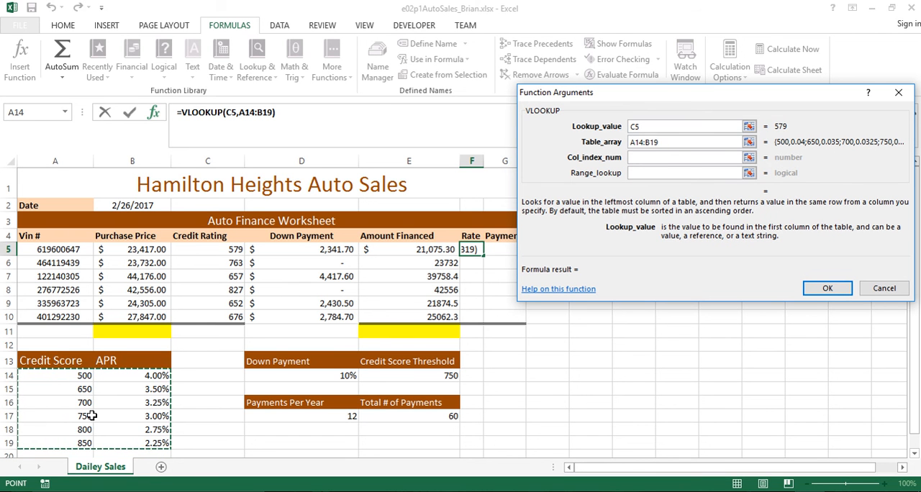
# Make the VLOOKUP table array absolute as $A$14:$B$19, set the column index number to 2, and commit the F5 formula
pyautogui.click(633, 142)
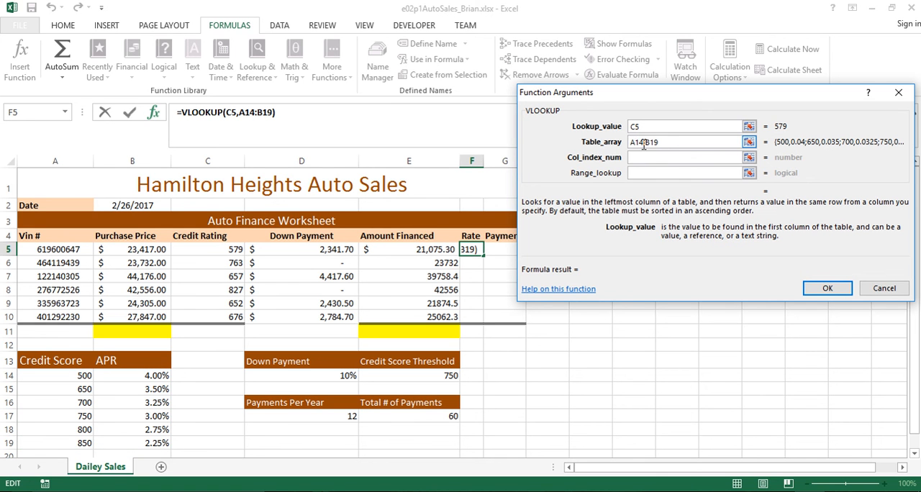
pyautogui.press('F4')
pyautogui.press('End')
pyautogui.press('F4')
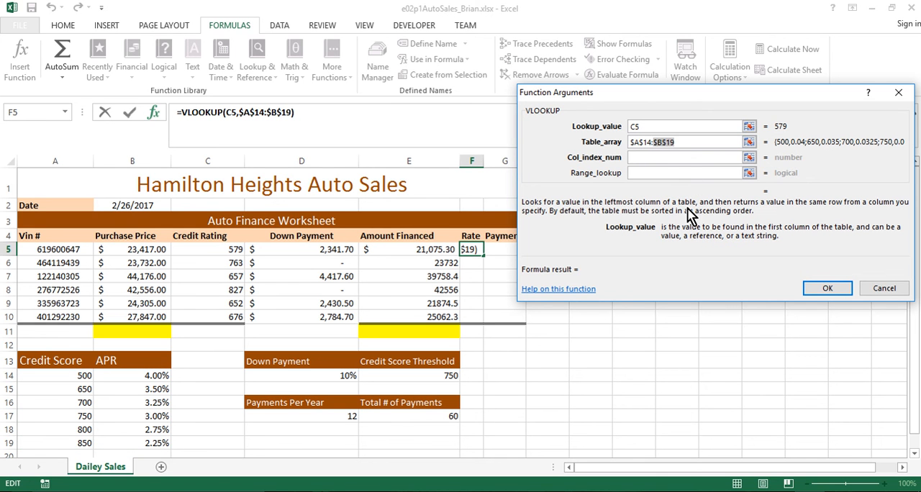
pyautogui.click(658, 157)
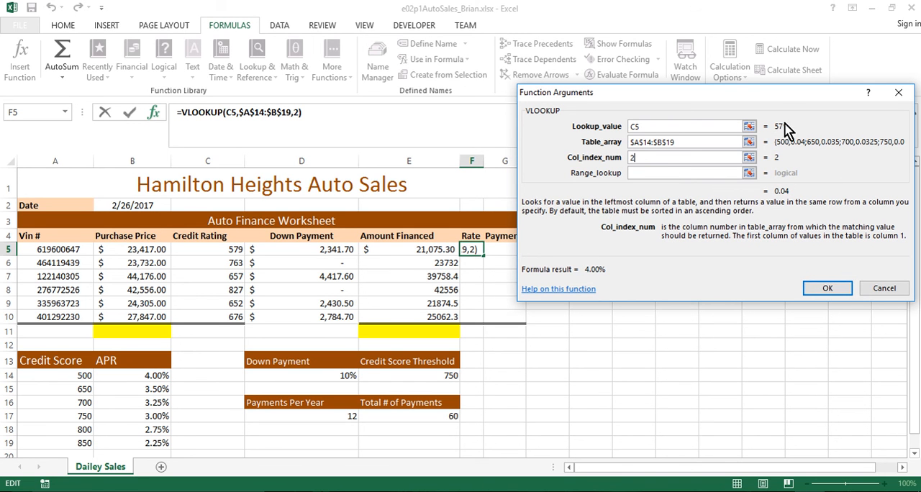
pyautogui.click(828, 288)
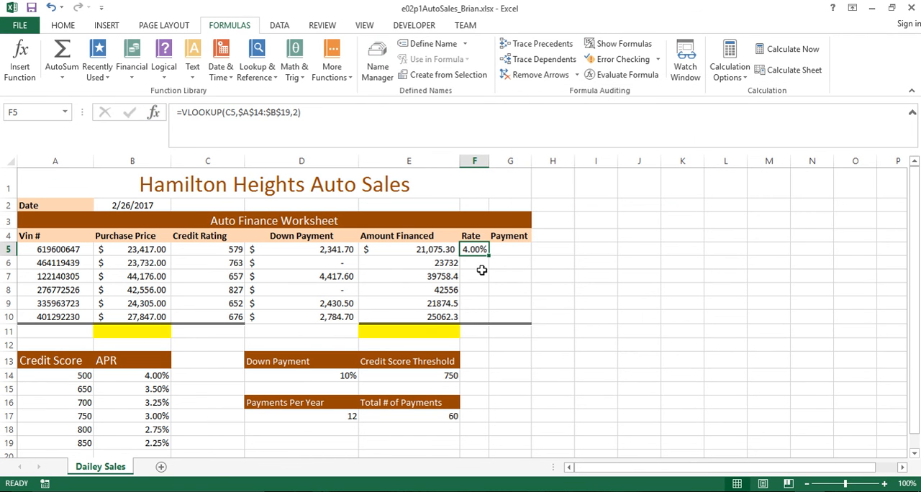
# Fill the VLOOKUP rate formula from F5 down through F10
pyautogui.moveTo(489, 256); pyautogui.dragTo(487, 320)
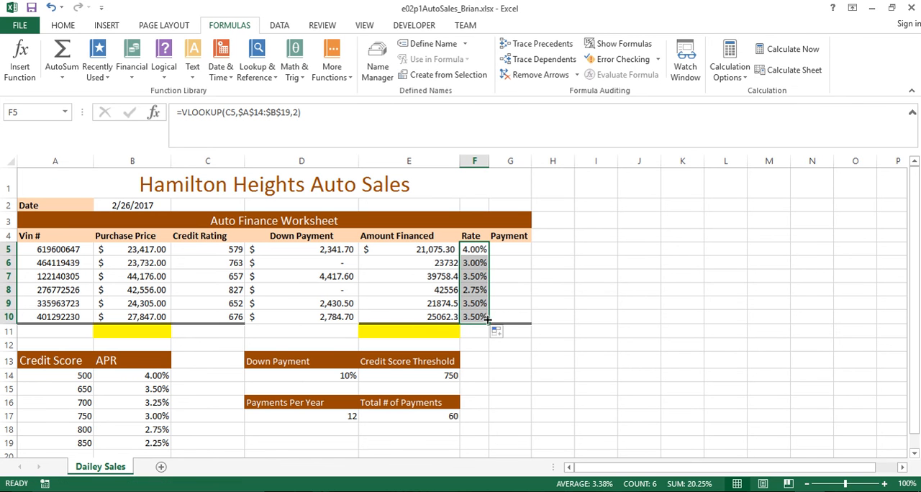
pyautogui.click(487, 386)
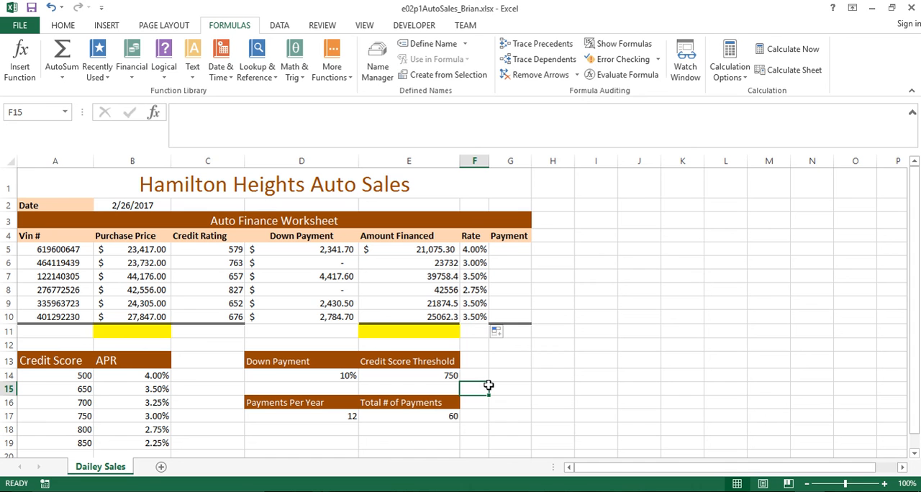
pyautogui.click(467, 334)
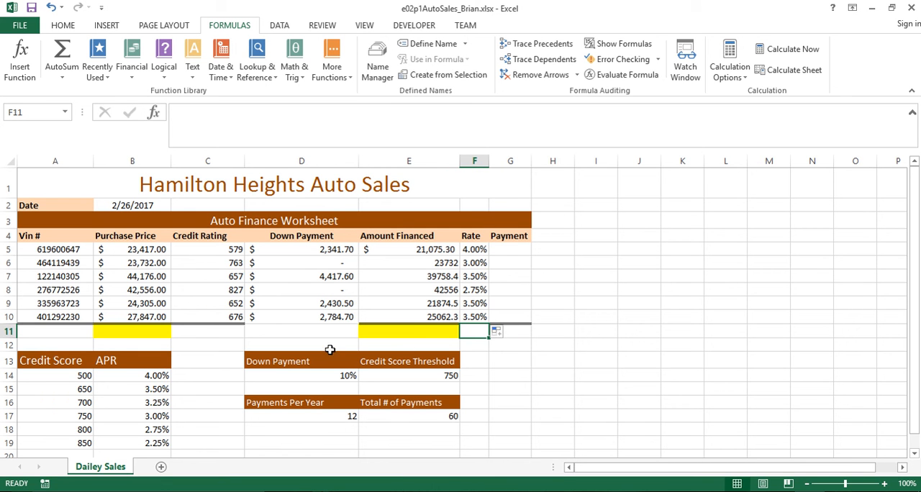
# Clear the rate formulas from F5:F10
pyautogui.moveTo(474, 250); pyautogui.dragTo(468, 317)
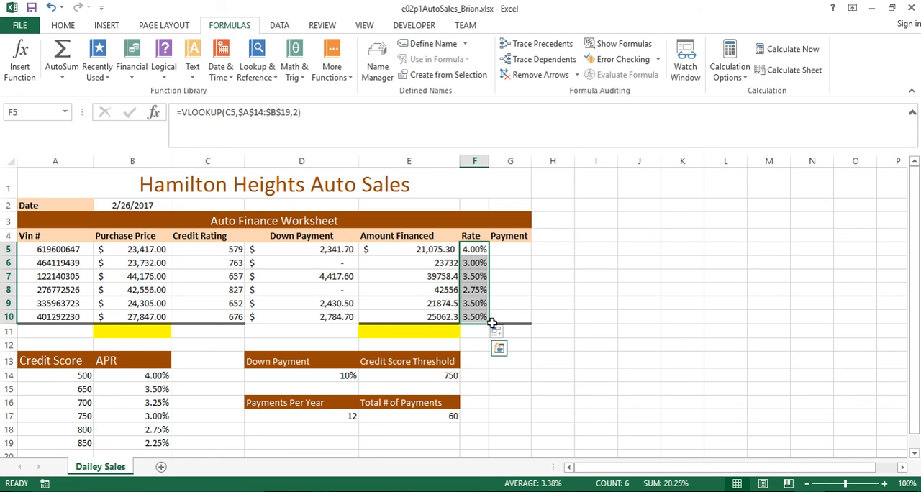
pyautogui.press('Delete')
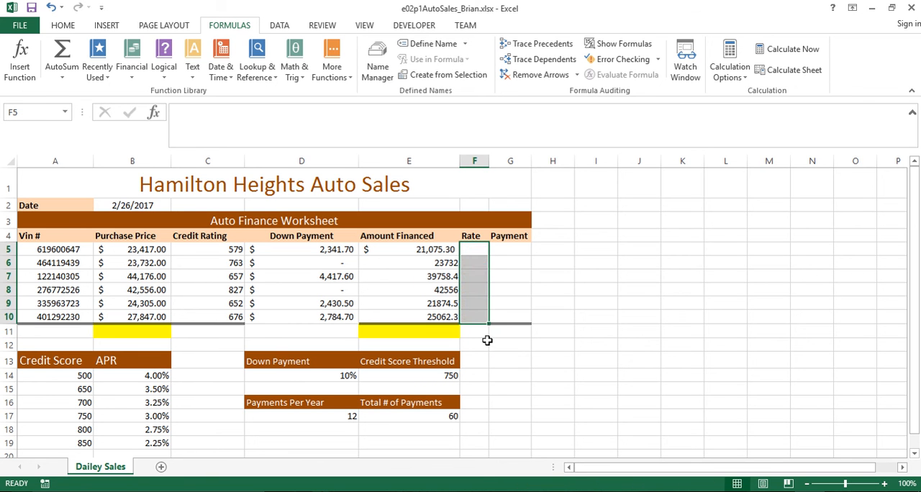
pyautogui.click(483, 361)
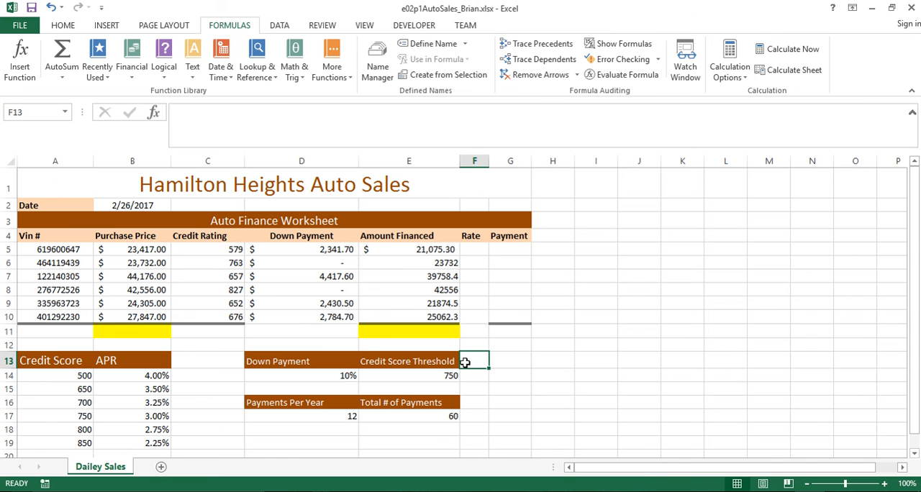
# Name the credit score and APR range A14:B19 as APR_Table
pyautogui.moveTo(44, 376); pyautogui.dragTo(134, 448)
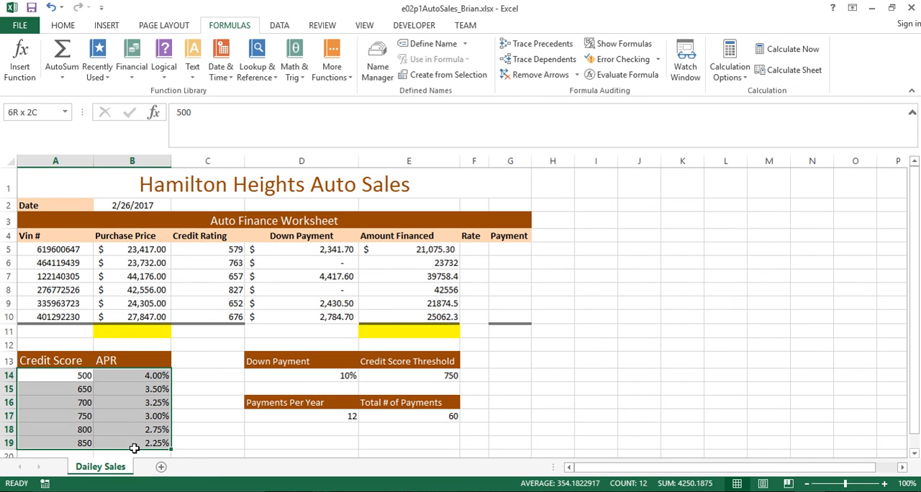
pyautogui.click(56, 377)
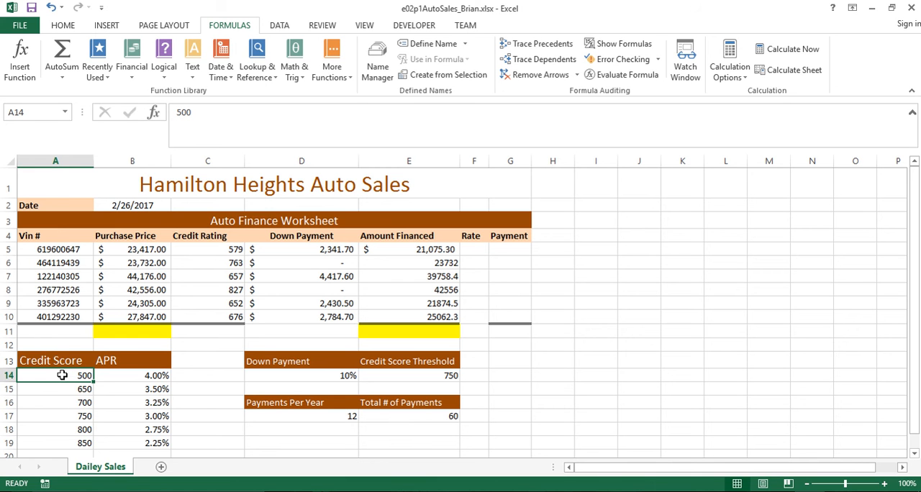
pyautogui.moveTo(66, 373); pyautogui.dragTo(120, 443)
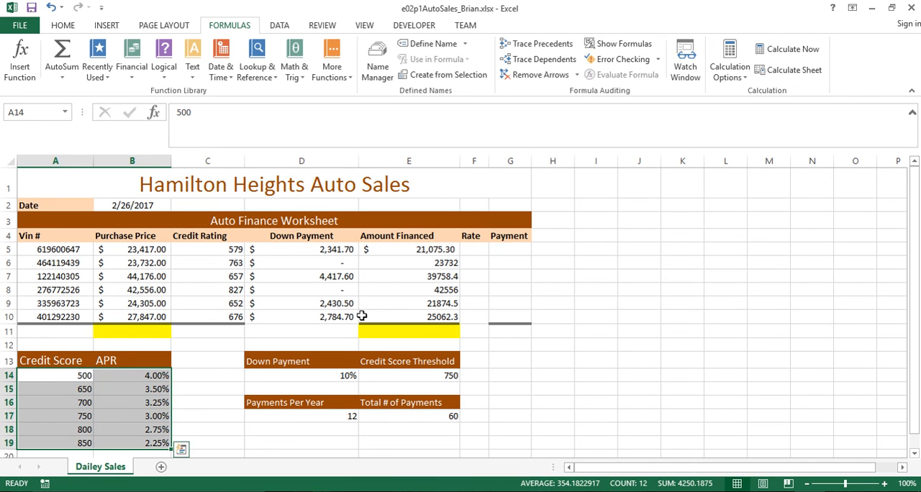
pyautogui.click(200, 390)
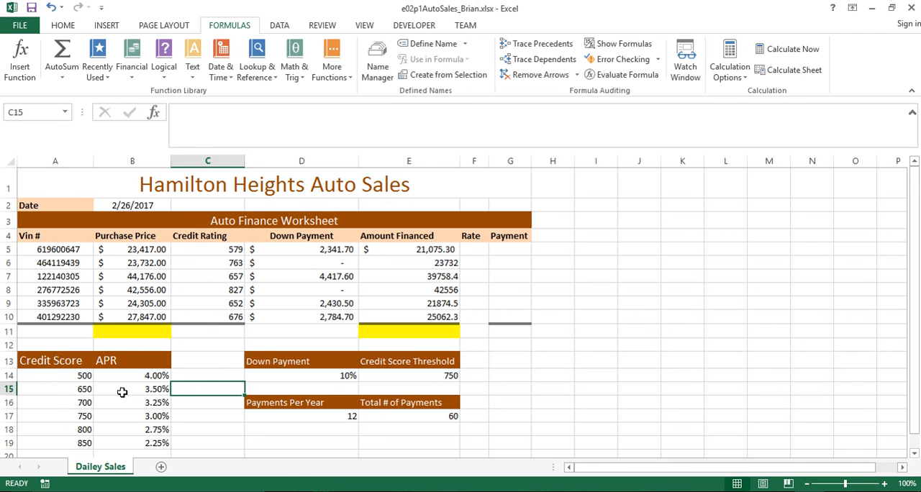
pyautogui.click(38, 380)
pyautogui.moveTo(45, 378); pyautogui.dragTo(122, 445)
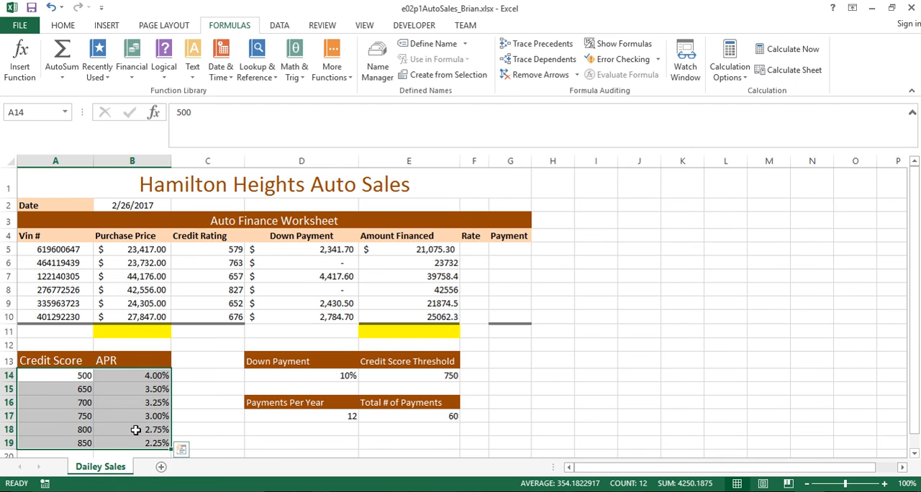
pyautogui.click(41, 112)
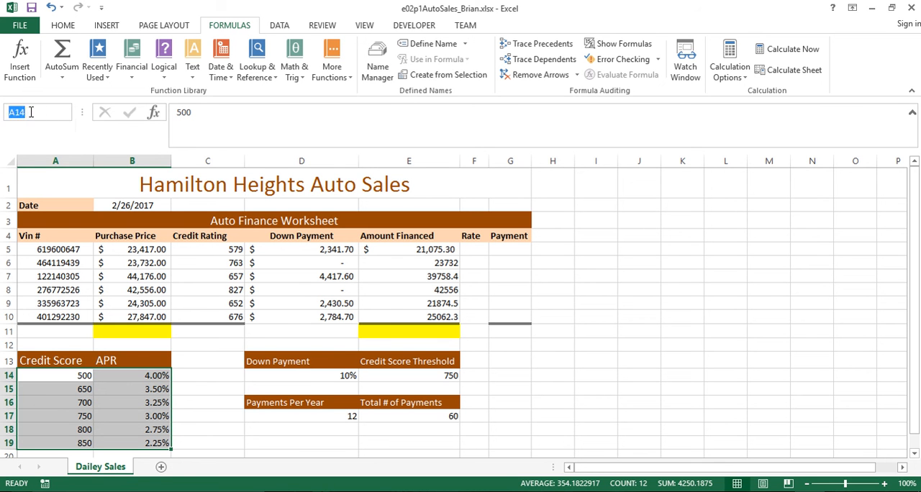
pyautogui.moveTo(33, 113); pyautogui.dragTo(3, 112)
pyautogui.click(35, 110)
pyautogui.doubleClick(35, 110)
pyautogui.write('APR_Table')
pyautogui.press('Return')
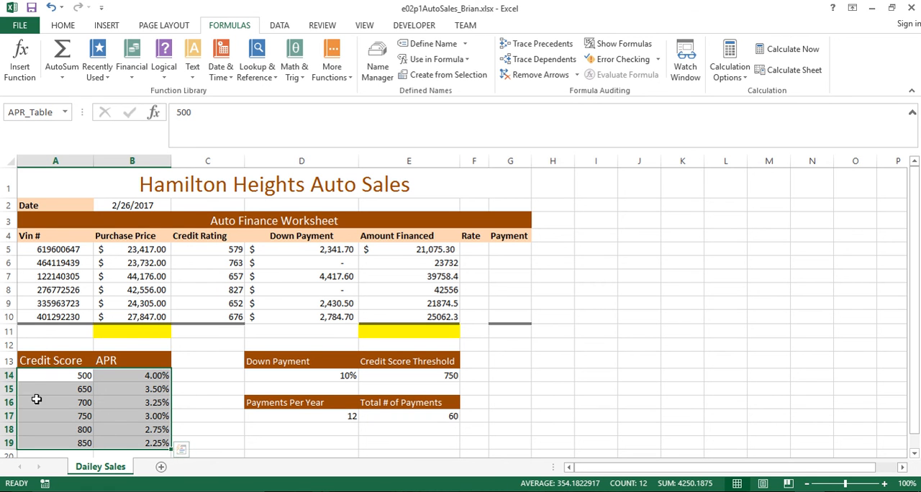
# Insert a VLOOKUP function in F5 with C5 as the lookup value
pyautogui.click(474, 248)
pyautogui.click(272, 79)
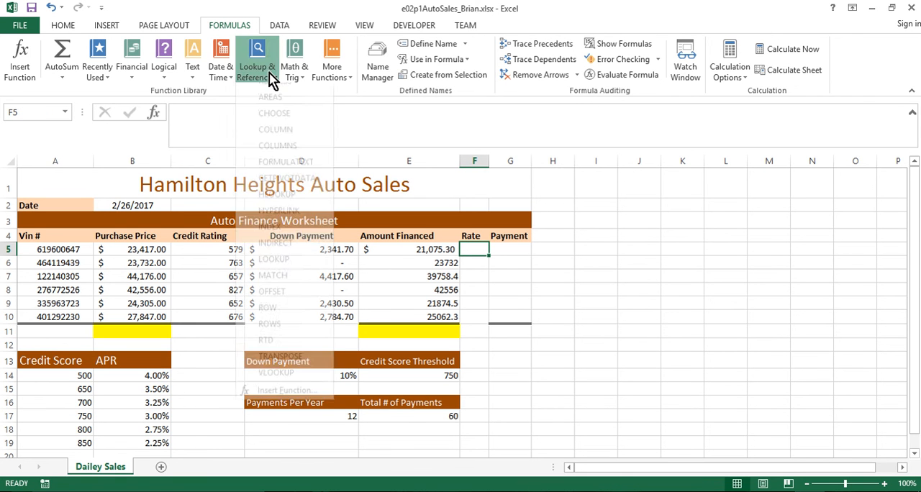
pyautogui.click(275, 384)
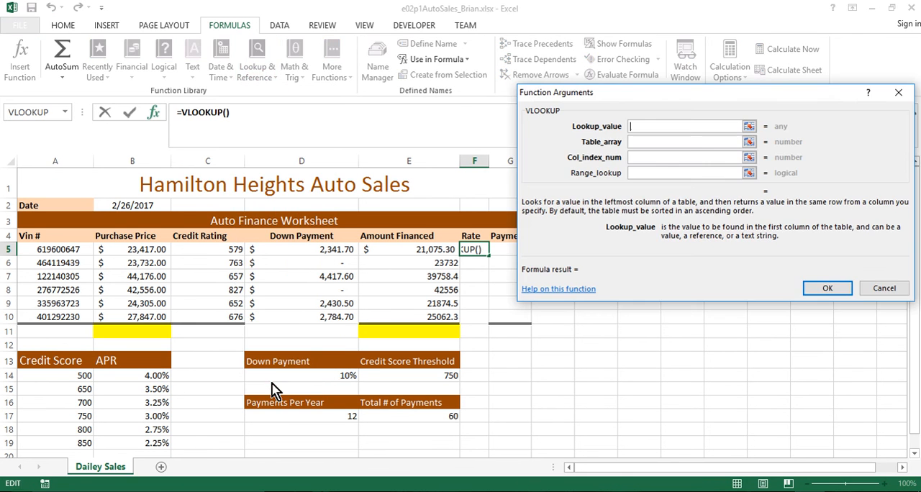
pyautogui.click(203, 249)
pyautogui.press('Tab')
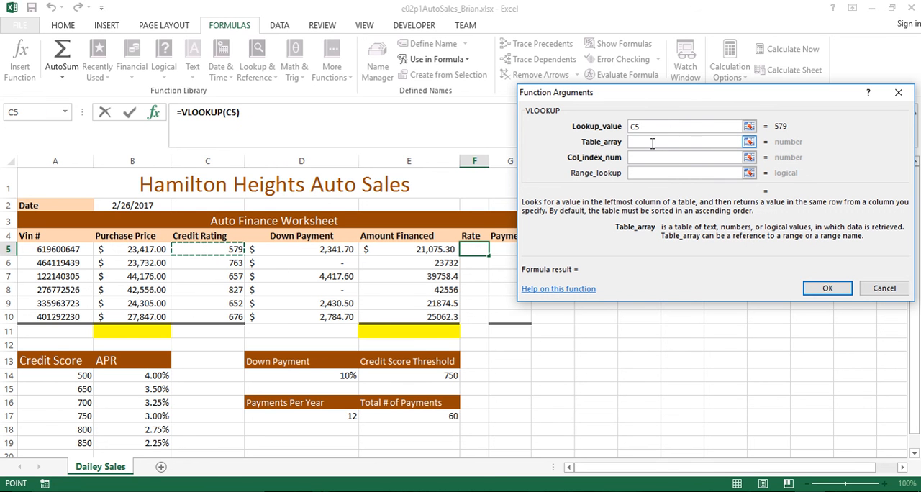
# Set the VLOOKUP table array to APR_Table and the column index number to 2, and commit the F5 formula
pyautogui.write('A')
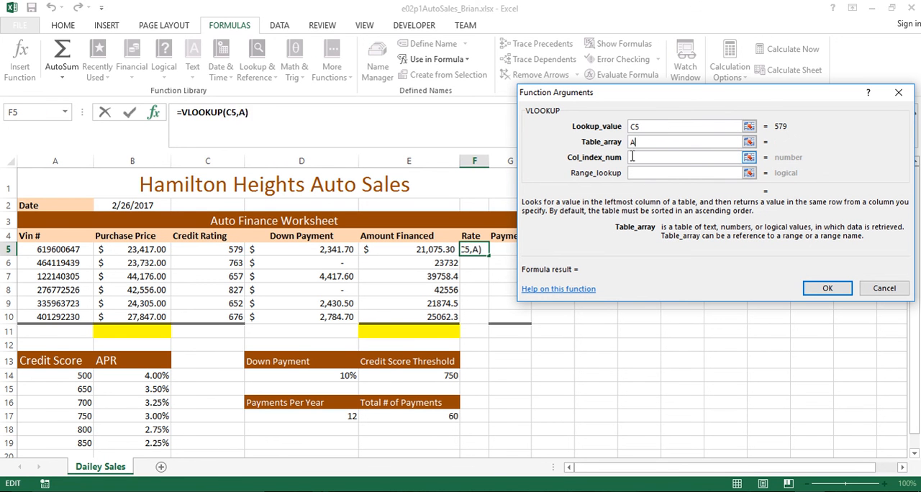
pyautogui.write('PR_Table')
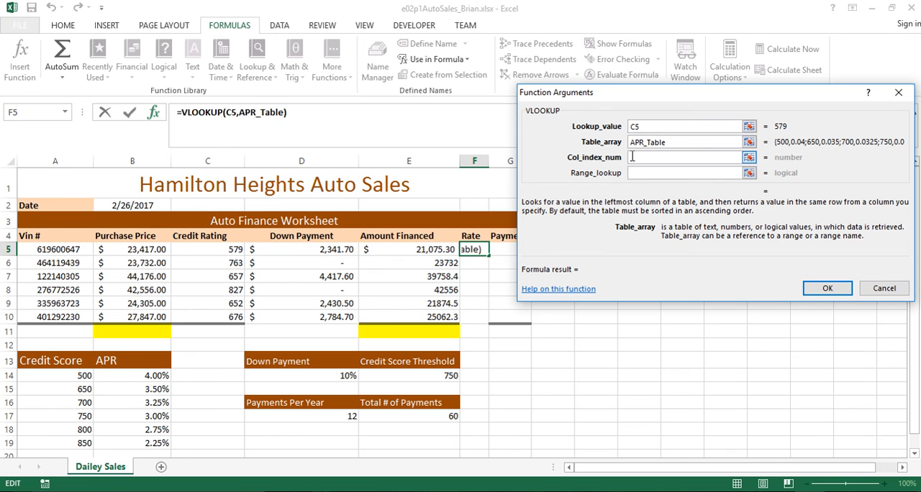
pyautogui.click(632, 157)
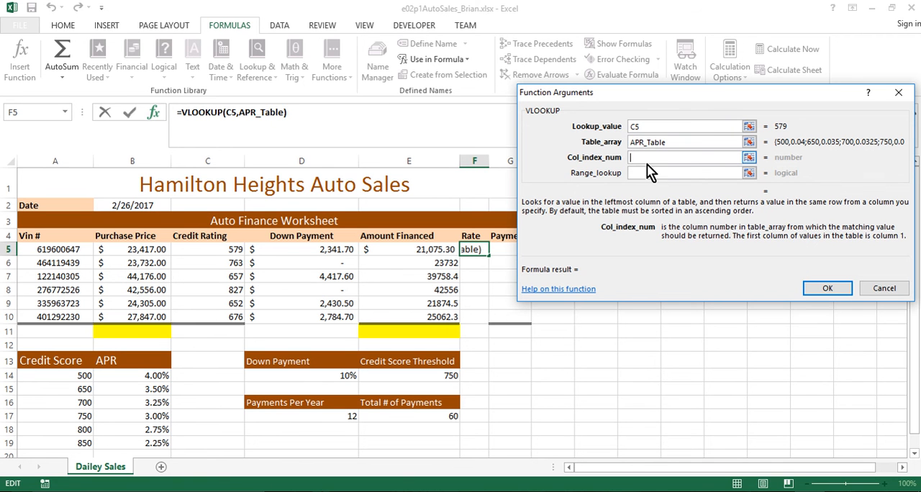
pyautogui.write('2')
pyautogui.click(827, 289)
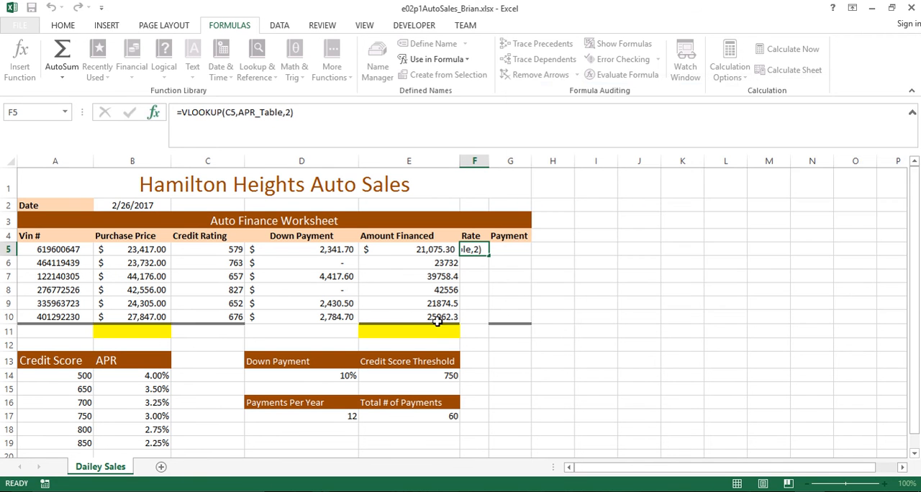
pyautogui.click(490, 257)
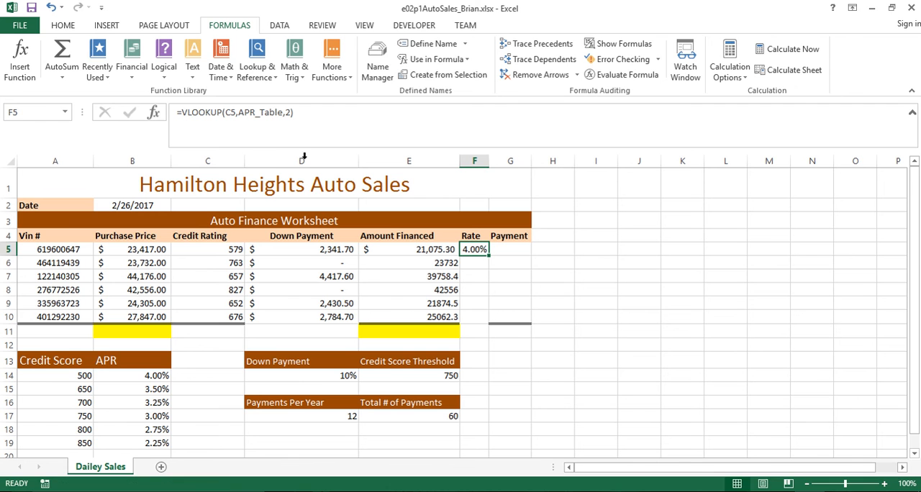
# Check the APR_Table reference in the F5 formula, and copy the formula down through F10
pyautogui.moveTo(239, 112); pyautogui.dragTo(280, 113)
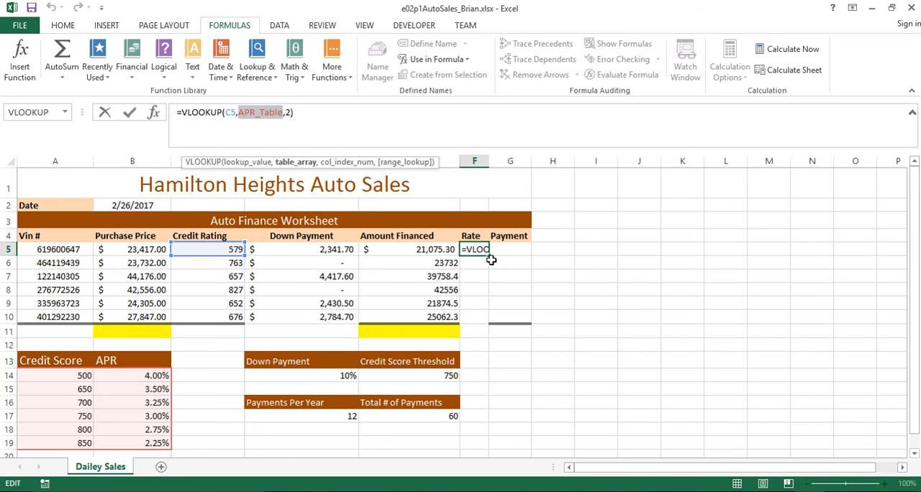
pyautogui.click(472, 276)
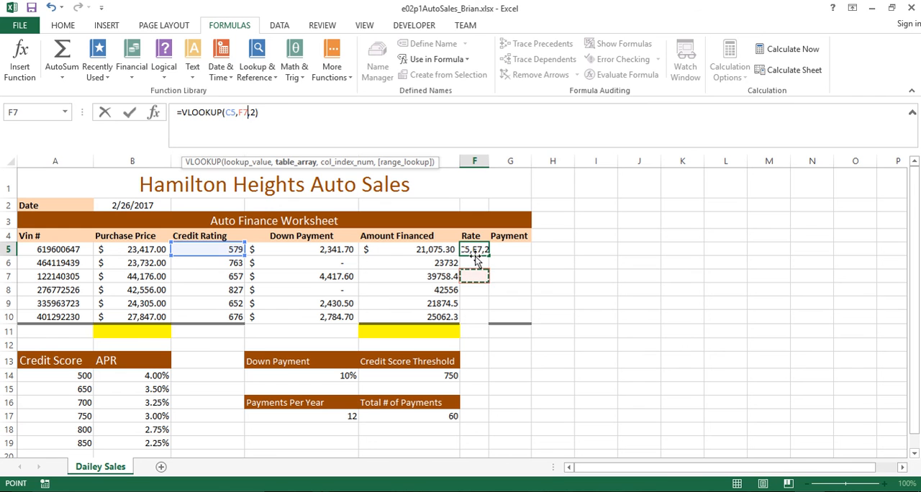
pyautogui.press('Escape')
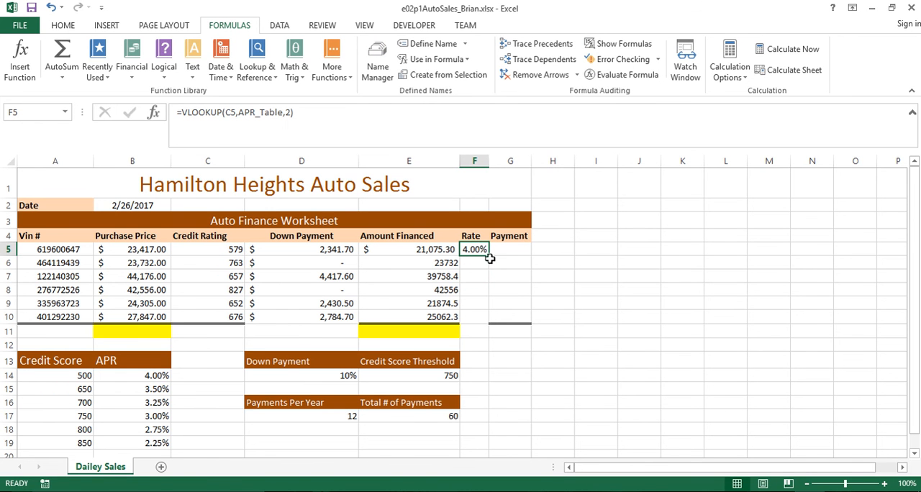
pyautogui.moveTo(489, 256); pyautogui.dragTo(486, 318)
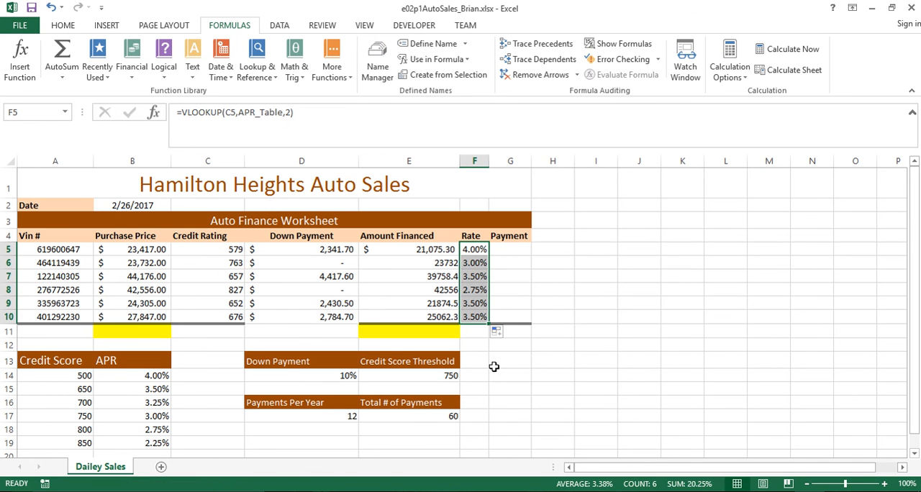
# Examine the down payment formulas in D5:D6 and the Payments Per Year and Total # of Payments inputs in D17:E17 for the Payment column
pyautogui.click(511, 249)
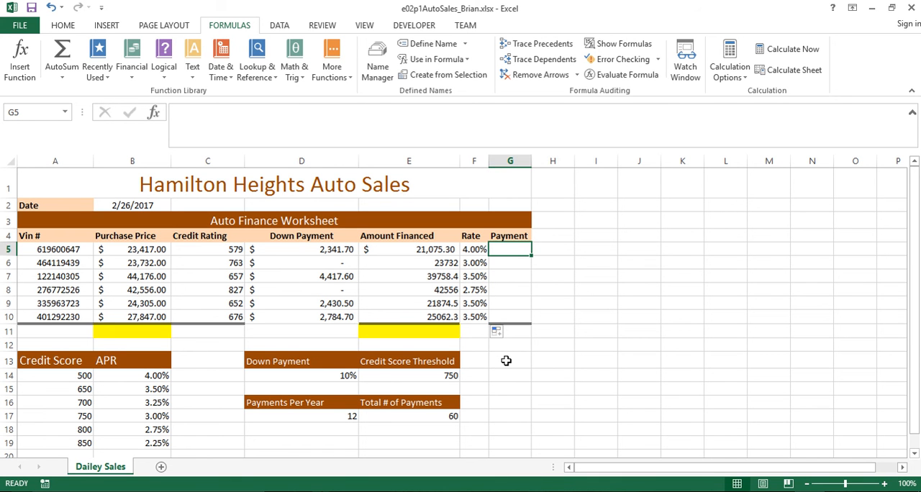
pyautogui.click(315, 253)
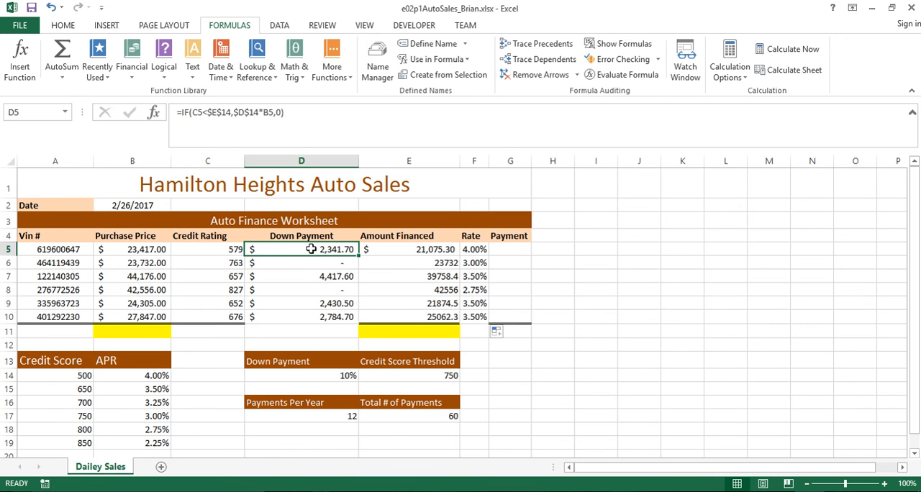
pyautogui.click(305, 264)
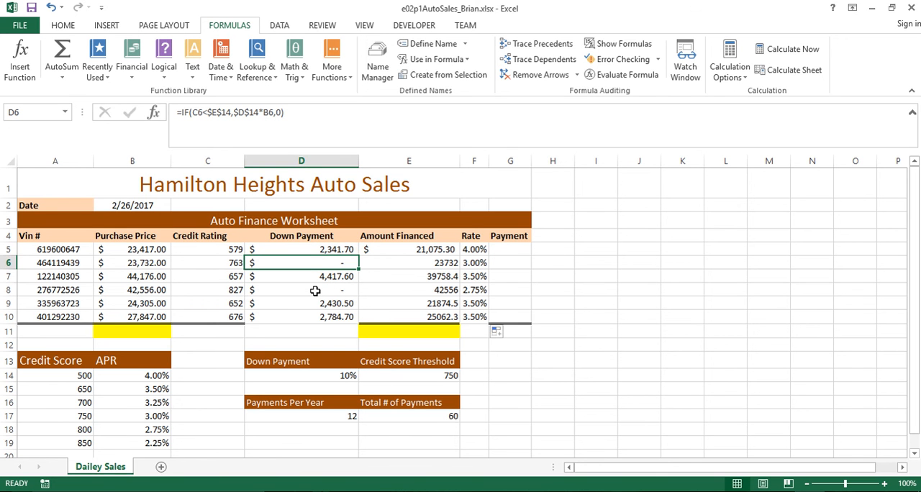
pyautogui.click(314, 254)
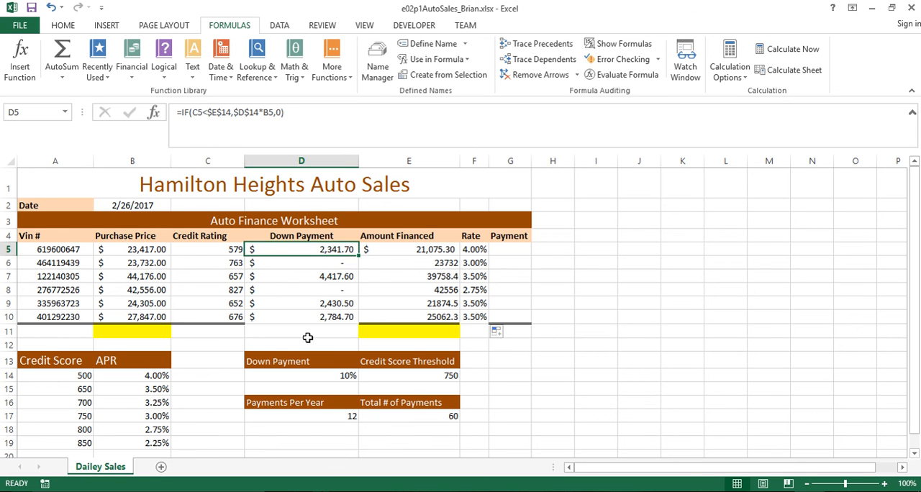
pyautogui.click(508, 250)
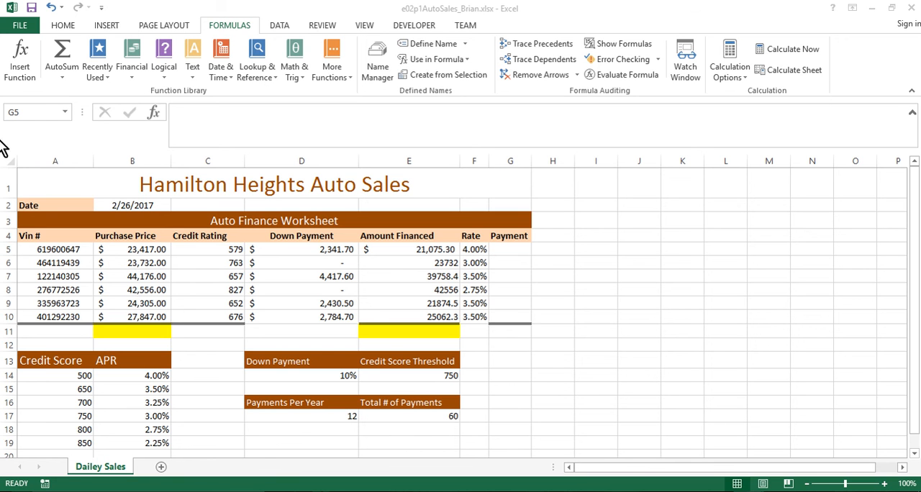
pyautogui.click(317, 417)
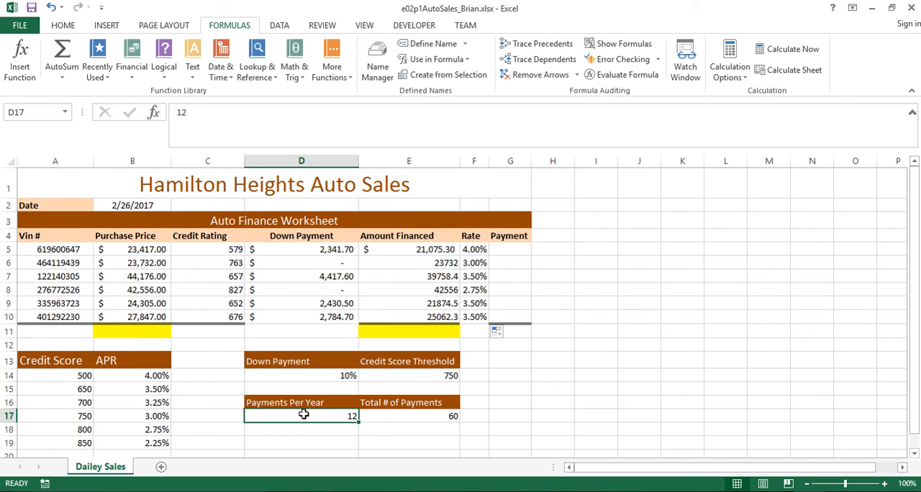
pyautogui.click(423, 416)
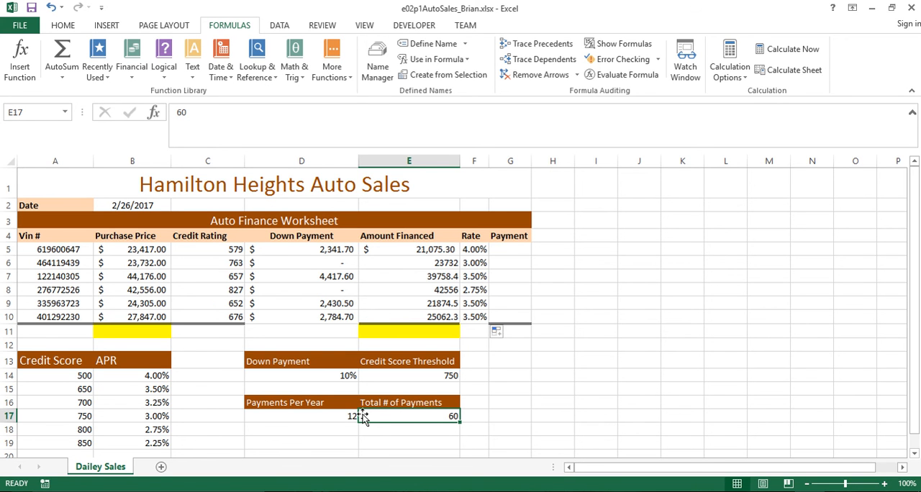
pyautogui.click(315, 417)
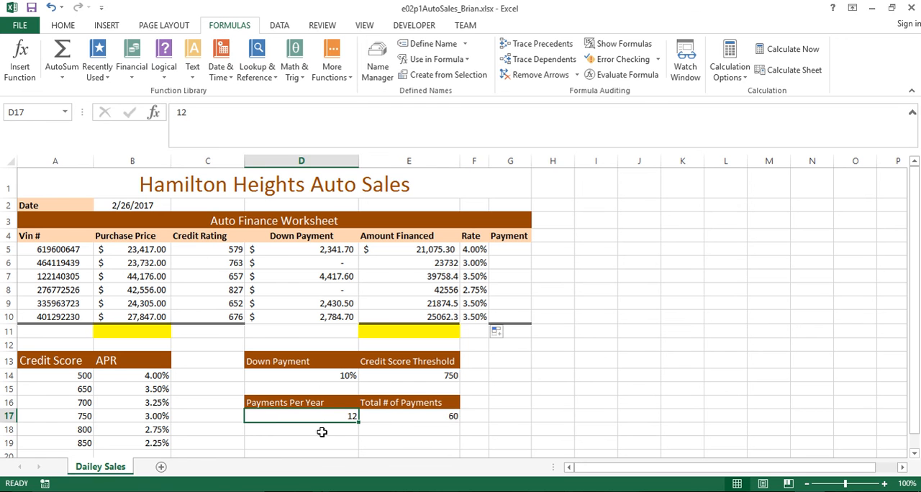
# Insert a PMT function in G5 with F5 as the rate
pyautogui.click(512, 249)
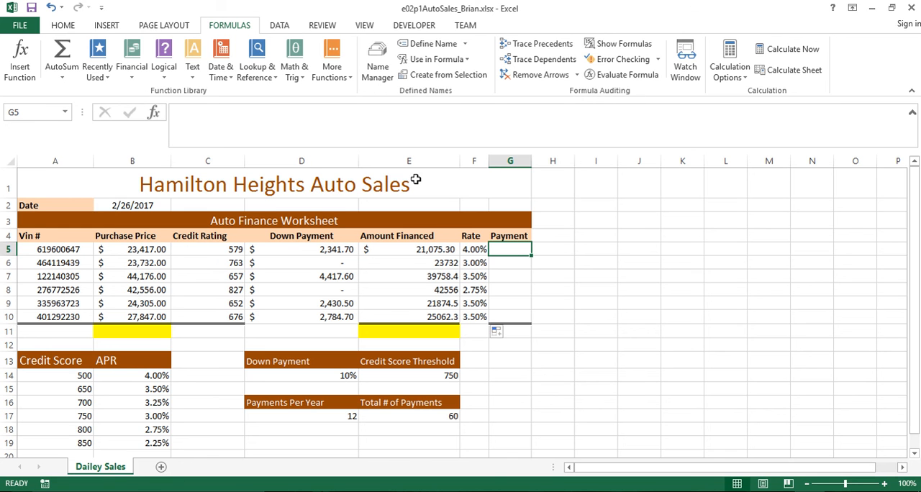
pyautogui.click(133, 78)
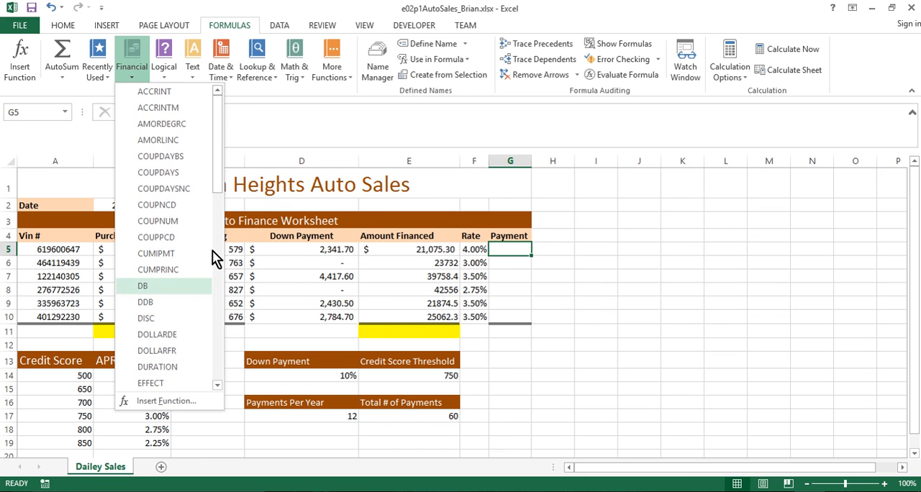
pyautogui.moveTo(220, 161); pyautogui.dragTo(210, 312)
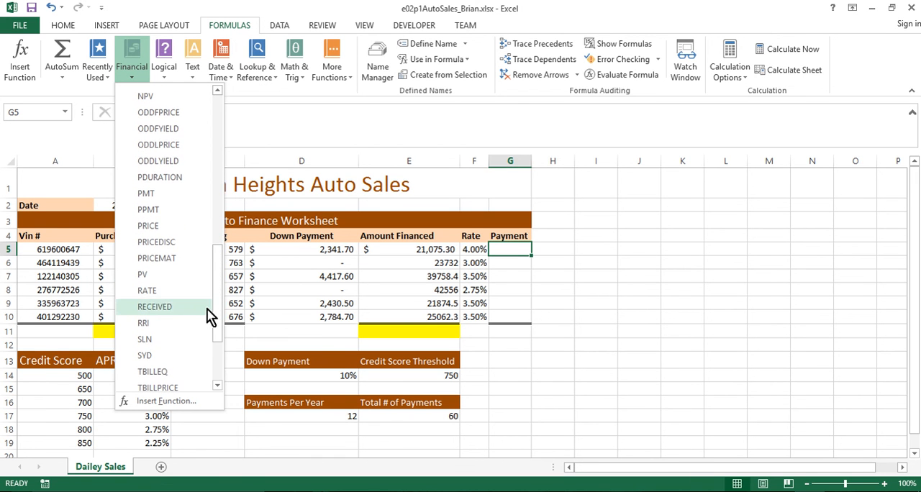
pyautogui.click(173, 201)
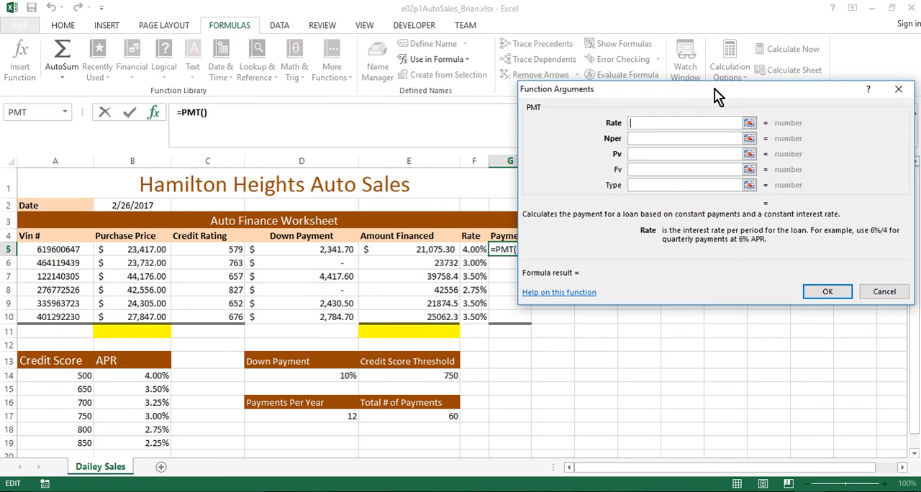
pyautogui.moveTo(718, 96); pyautogui.dragTo(681, 26)
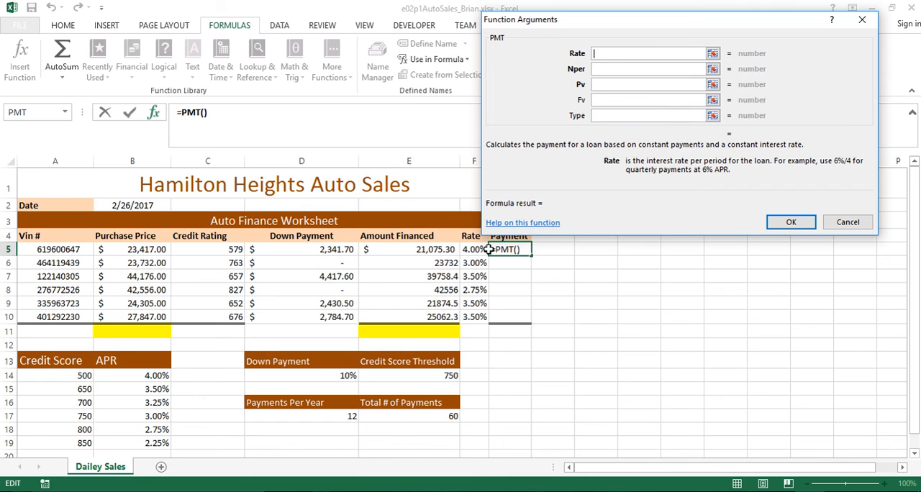
pyautogui.click(467, 249)
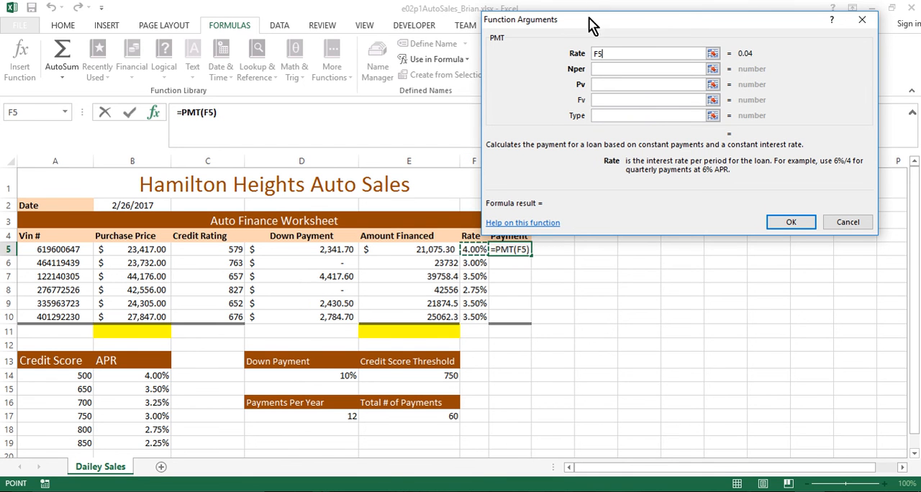
pyautogui.moveTo(590, 22); pyautogui.dragTo(629, 31)
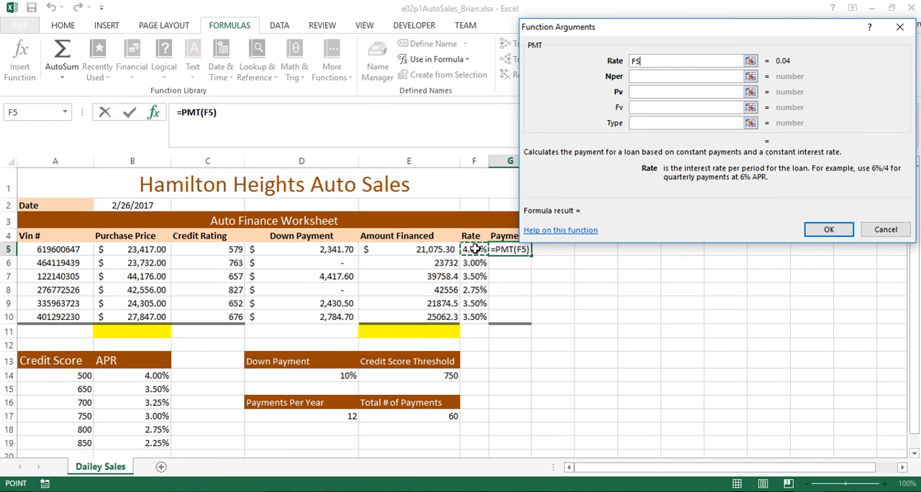
# Set the PMT function's Nper argument to the absolute reference $E$17
pyautogui.click(642, 75)
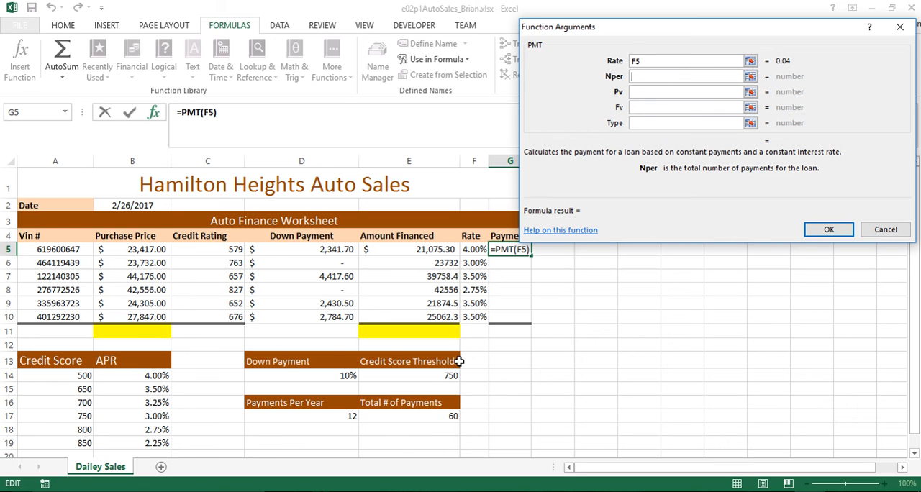
pyautogui.click(422, 416)
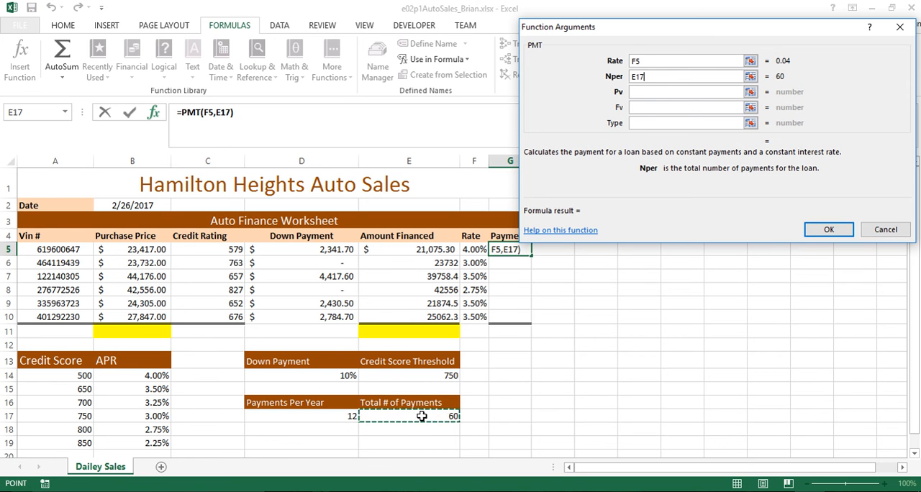
pyautogui.click(633, 91)
pyautogui.click(655, 77)
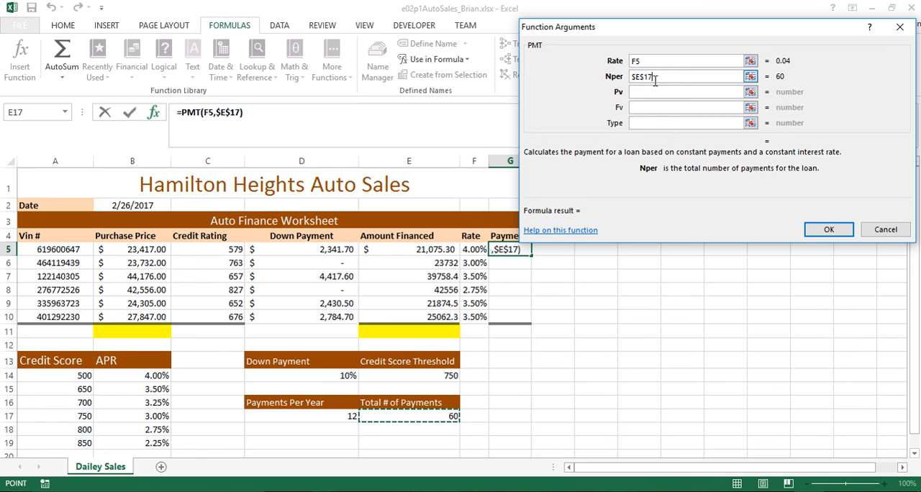
pyautogui.press('F4')
# Set the PMT function's Pv argument to -E5, leave Fv and Type empty, and commit the G5 formula
pyautogui.click(651, 92)
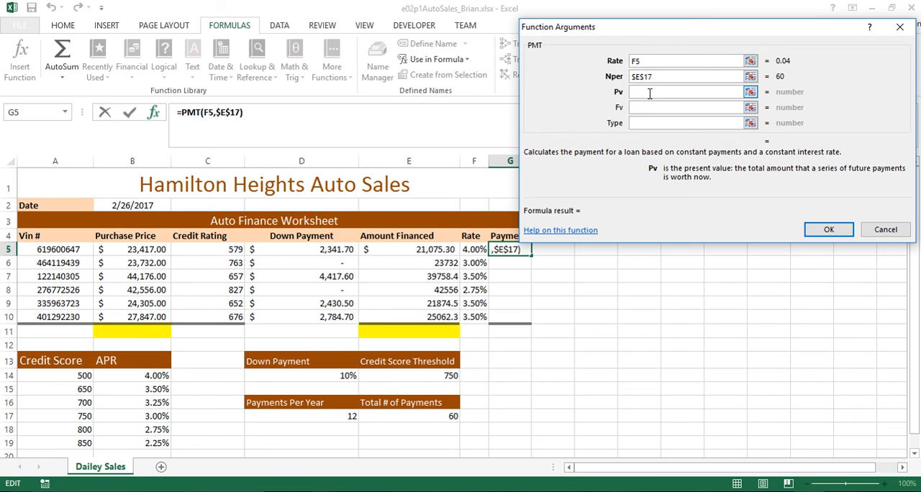
pyautogui.write('-')
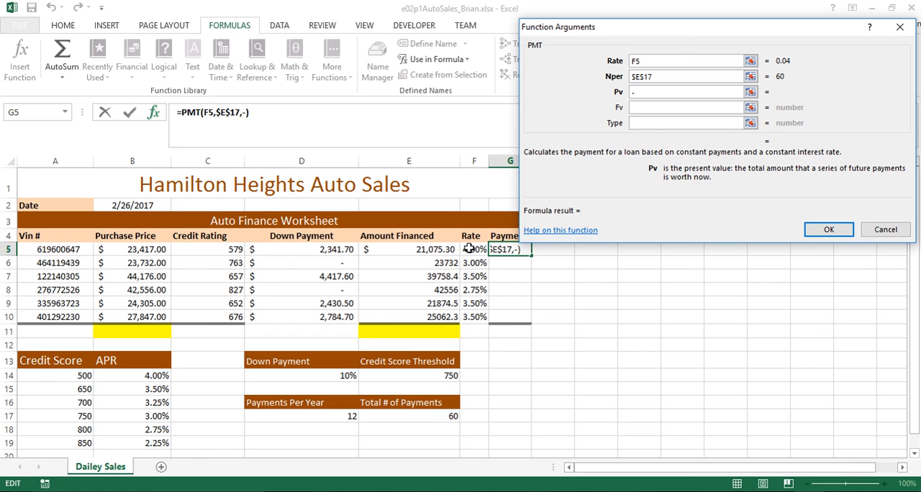
pyautogui.click(407, 249)
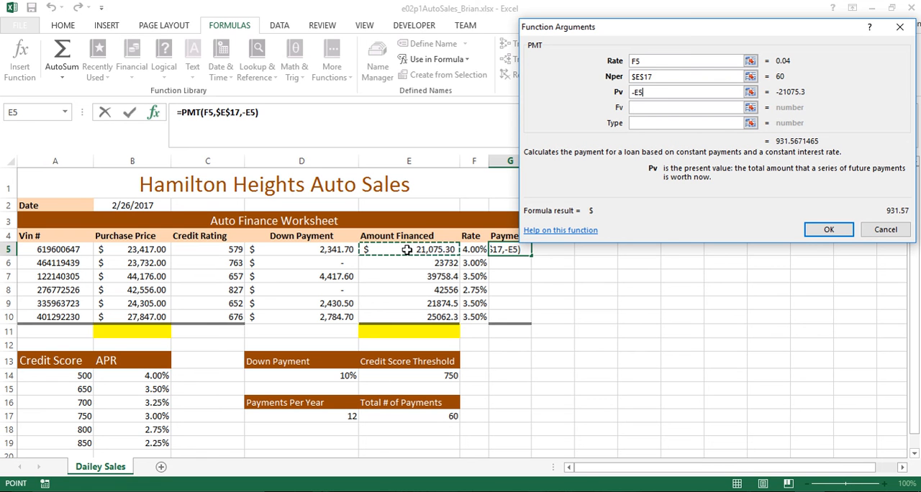
pyautogui.click(646, 108)
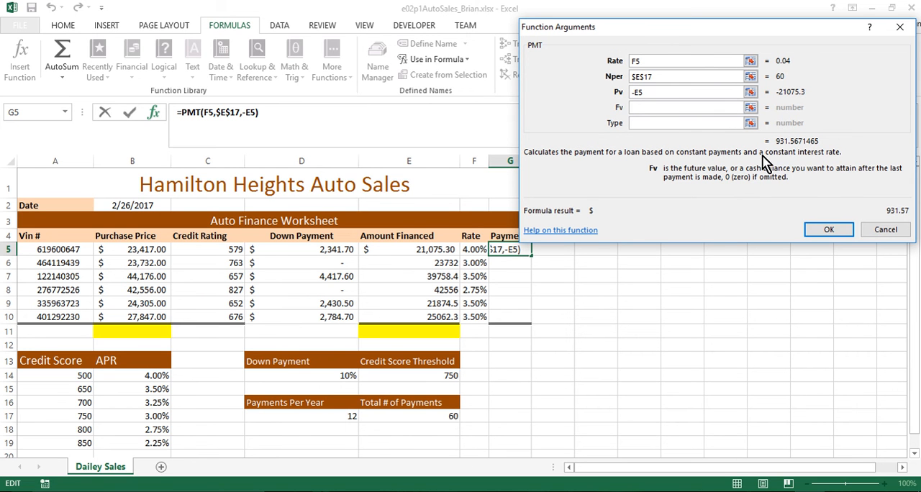
pyautogui.click(829, 229)
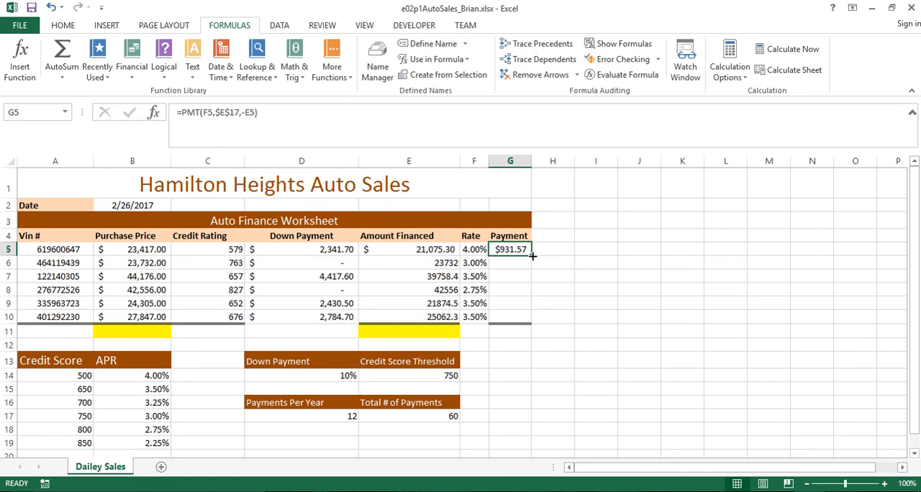
# Copy the G5 payment formula down through G10 and autofit the width of column G
pyautogui.moveTo(533, 256); pyautogui.dragTo(524, 322)
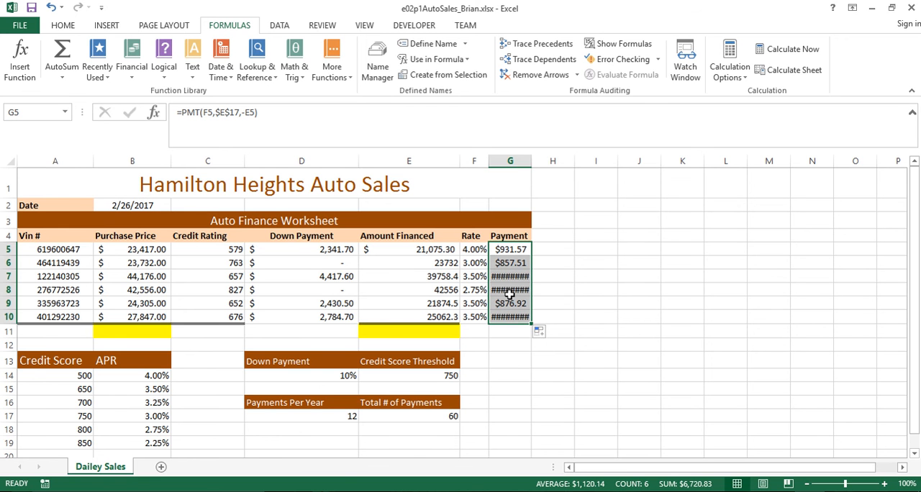
pyautogui.doubleClick(533, 160)
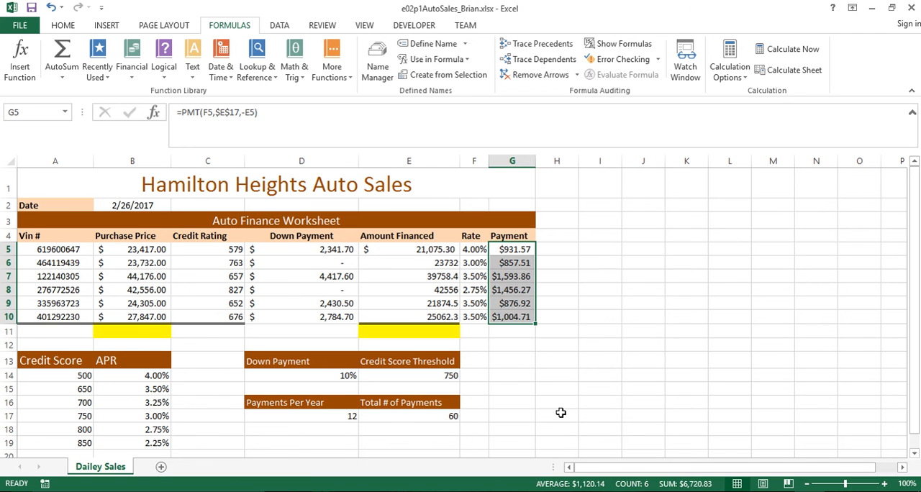
# Check the copied payment formulas in the Payment column, G5 through G10
pyautogui.click(509, 356)
pyautogui.click(513, 292)
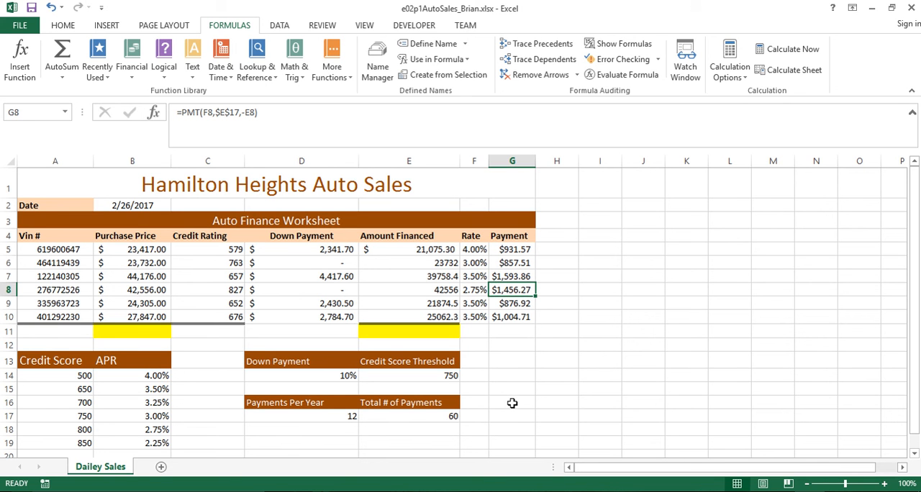
pyautogui.click(507, 250)
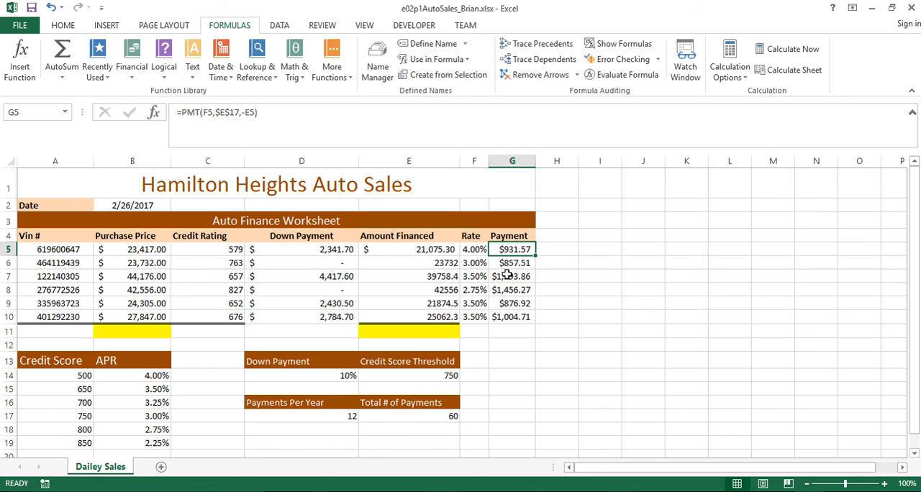
pyautogui.click(509, 276)
pyautogui.click(511, 305)
pyautogui.click(517, 249)
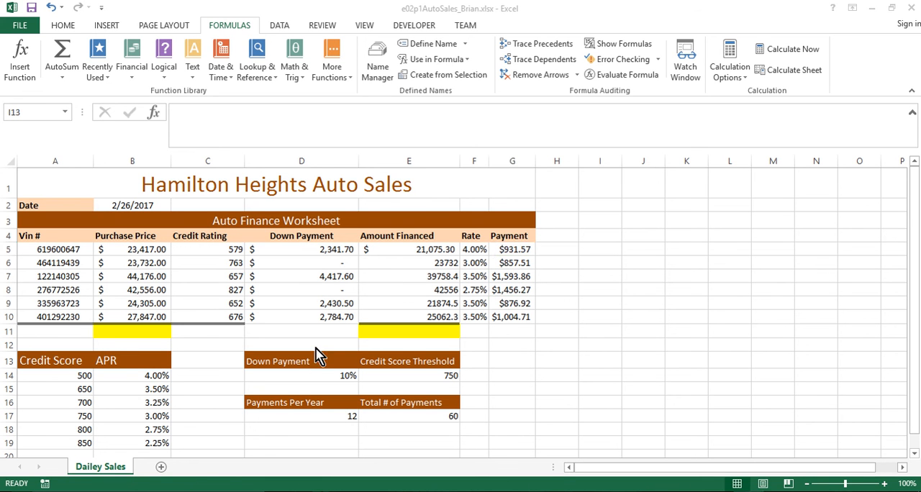
pyautogui.click(518, 248)
pyautogui.click(517, 249)
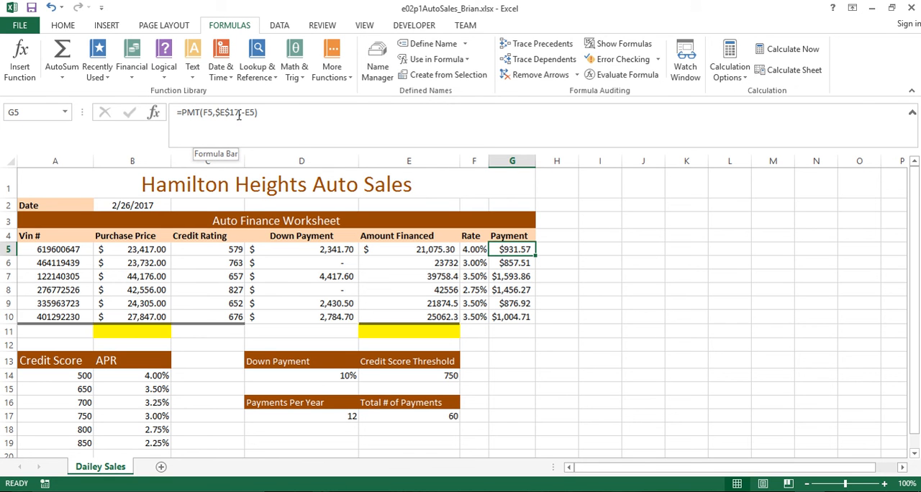
# Examine the rate, nper and pv arguments of the PMT formula in G5
pyautogui.click(274, 113)
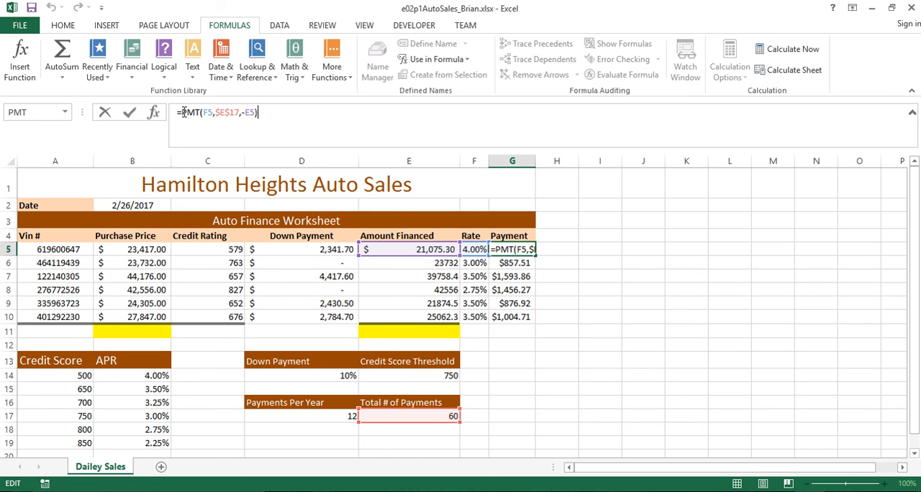
pyautogui.moveTo(182, 113); pyautogui.dragTo(201, 113)
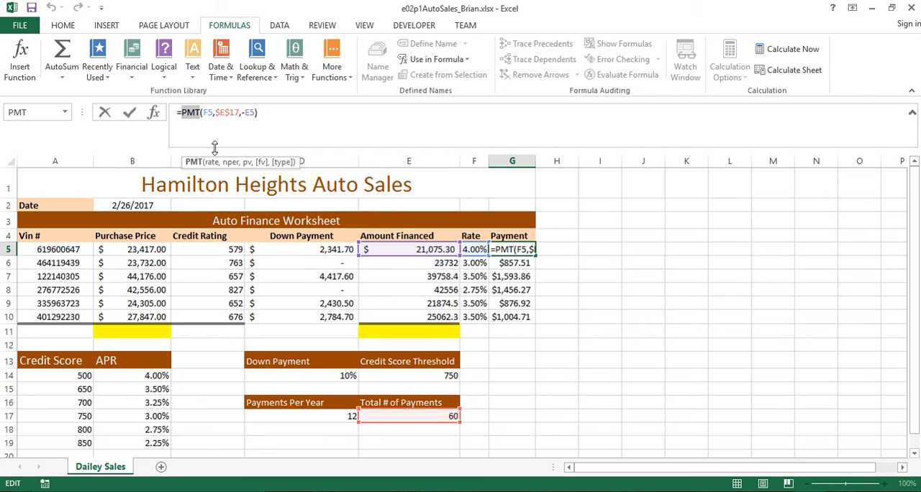
pyautogui.click(209, 113)
pyautogui.click(224, 113)
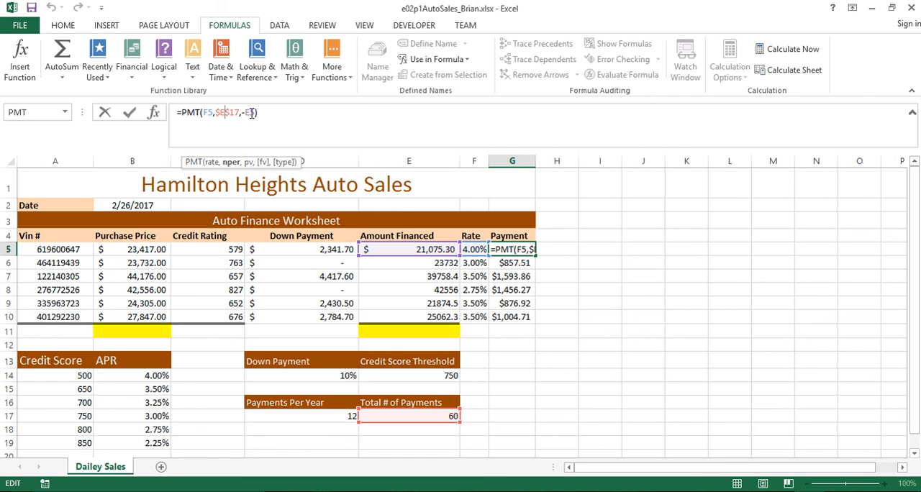
pyautogui.click(207, 113)
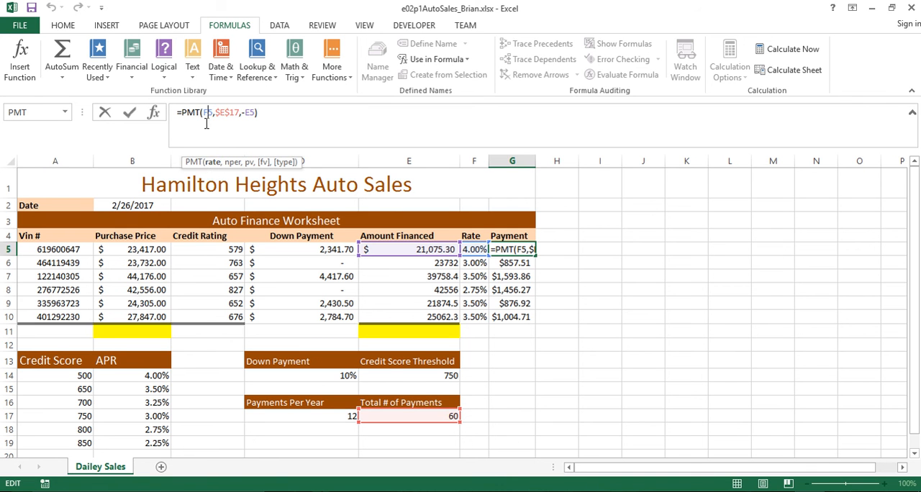
pyautogui.click(213, 164)
pyautogui.click(213, 164)
# Divide the rate in the G5 PMT formula by the absolute reference $D$17, giving F5/$D$17, and commit it
pyautogui.click(213, 113)
pyautogui.write('/')
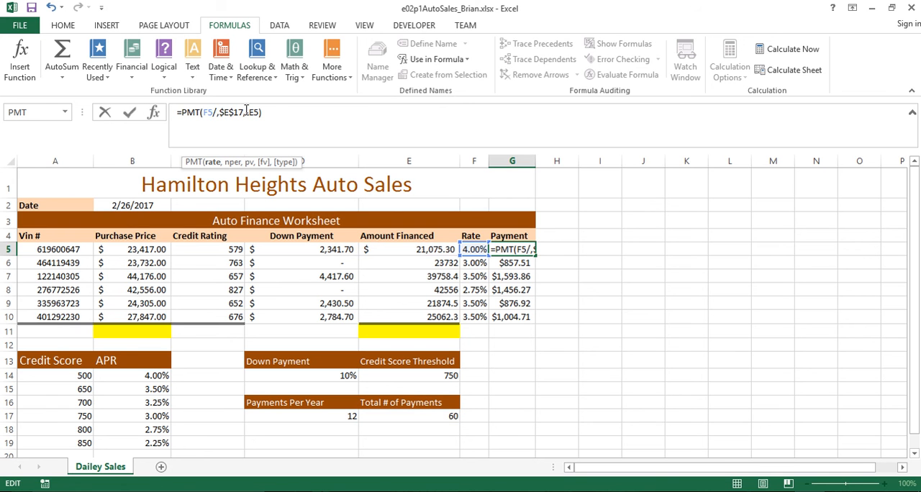
pyautogui.click(308, 415)
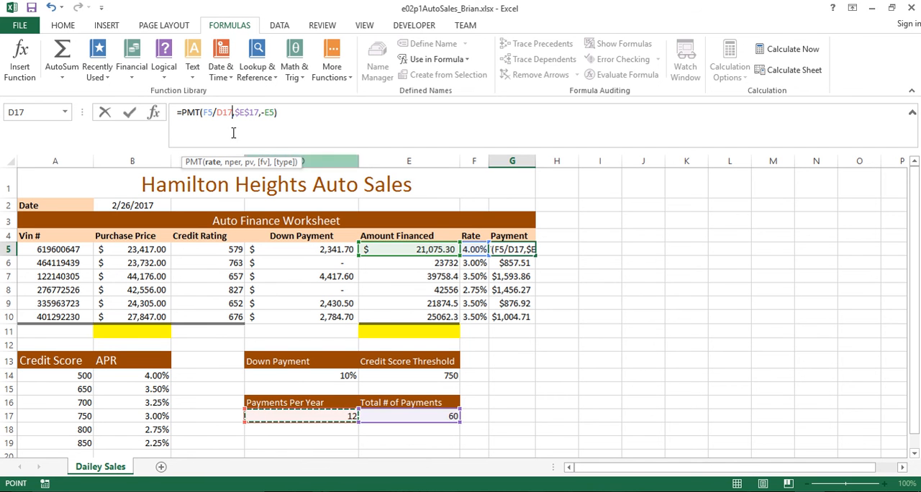
pyautogui.click(224, 113)
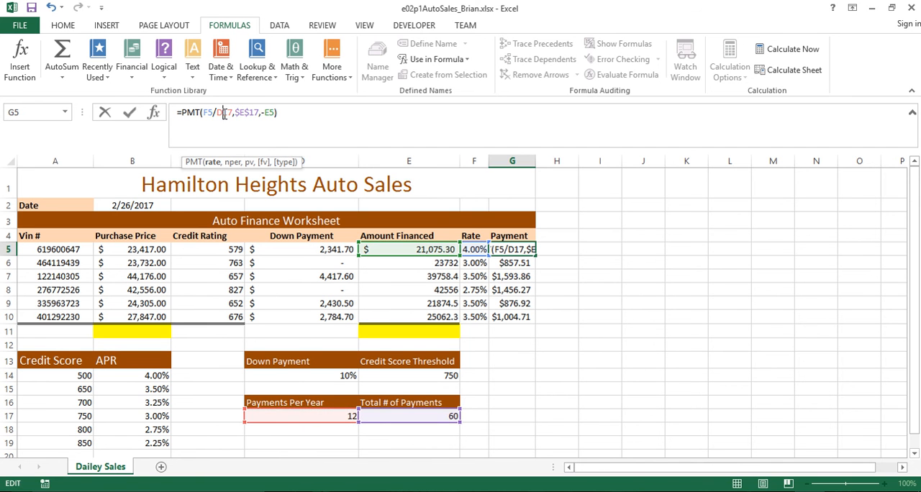
pyautogui.press('F4')
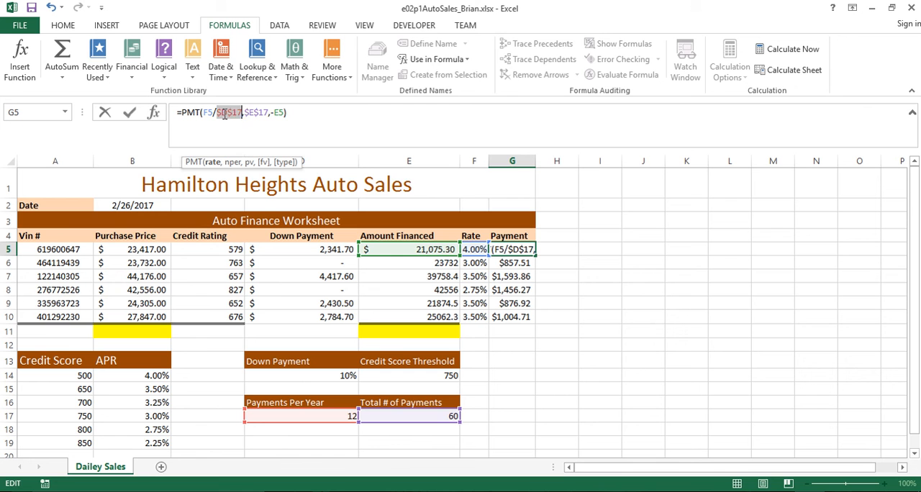
pyautogui.click(299, 112)
pyautogui.press('Return')
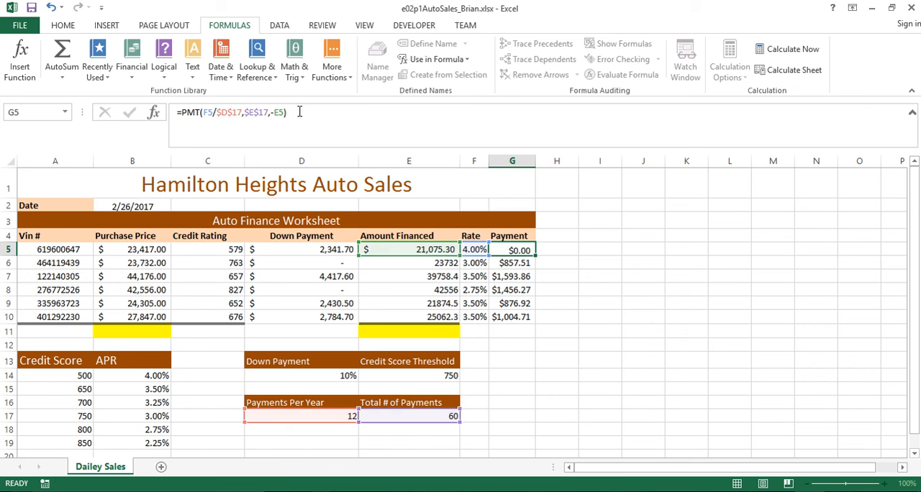
# Copy the corrected G5 payment formula down through G10 and check the formula in G8
pyautogui.click(508, 250)
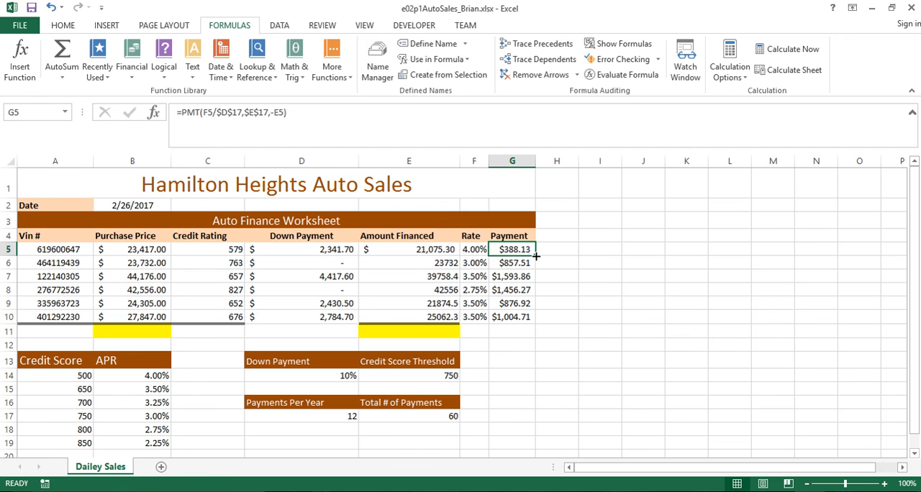
pyautogui.moveTo(535, 254); pyautogui.dragTo(536, 254)
pyautogui.moveTo(536, 254); pyautogui.dragTo(537, 324)
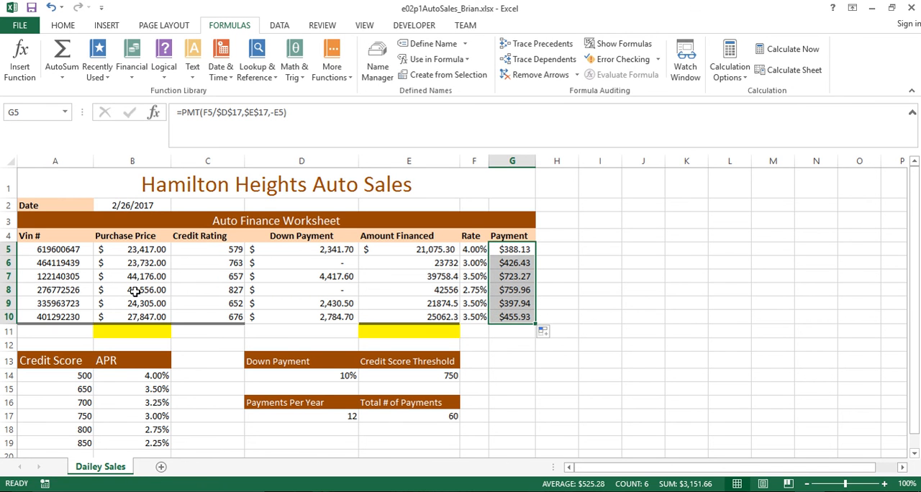
pyautogui.click(500, 291)
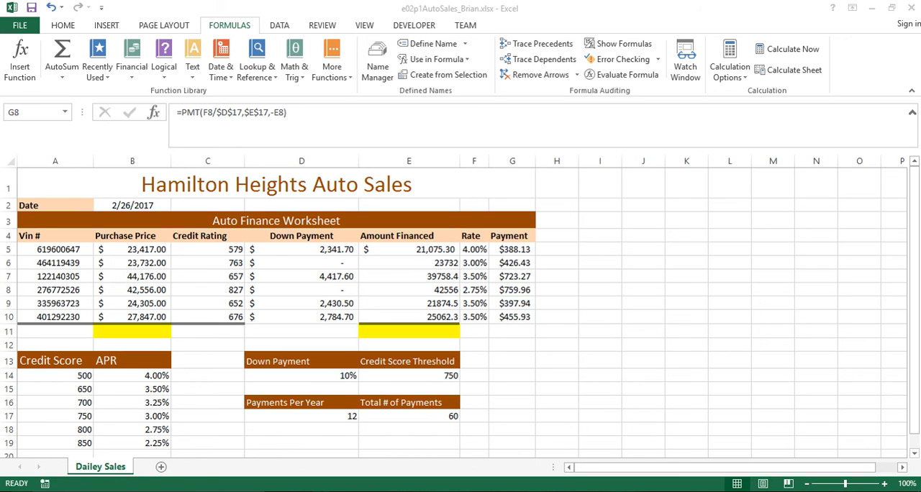
# Total the Purchase Price column in B11 with SUM over B5:B10 and check the formula
pyautogui.click(139, 331)
pyautogui.click(409, 331)
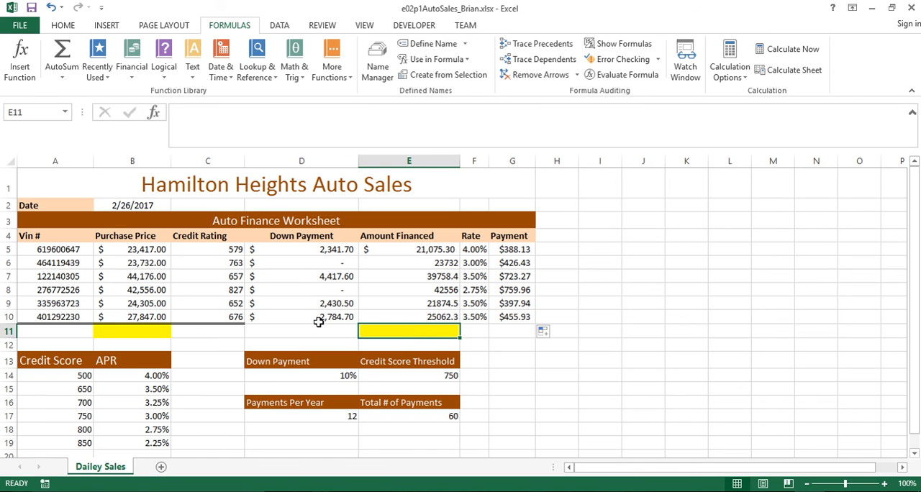
pyautogui.click(139, 330)
pyautogui.click(456, 337)
pyautogui.click(137, 330)
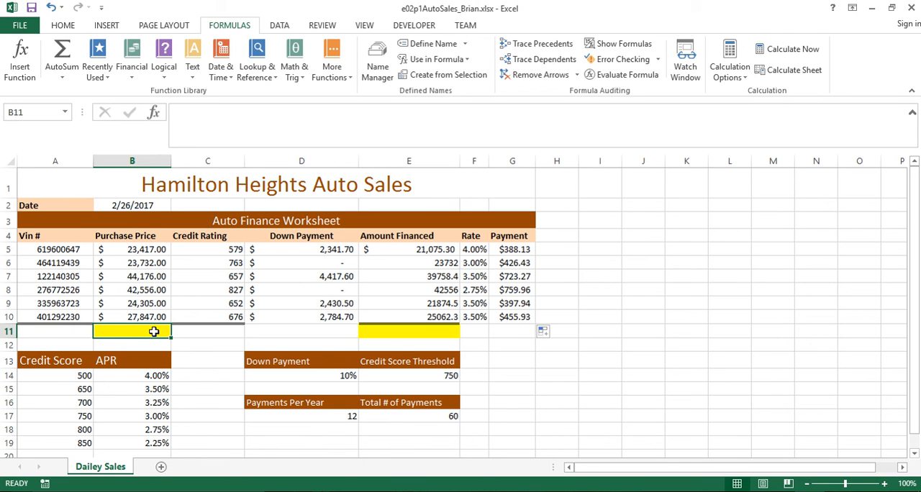
pyautogui.click(66, 79)
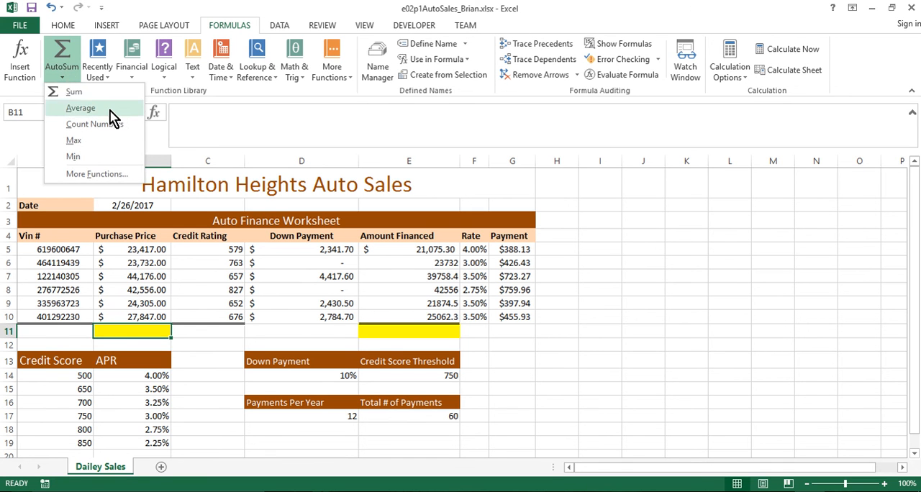
pyautogui.click(99, 96)
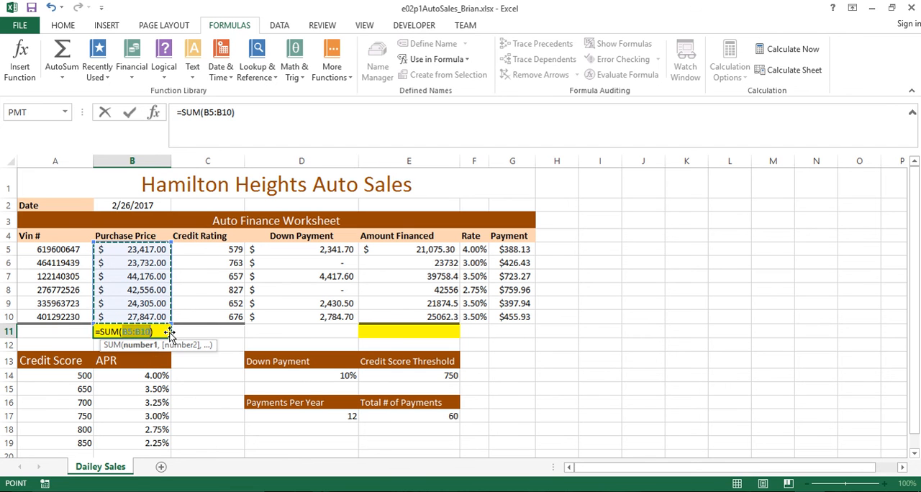
pyautogui.press('Return')
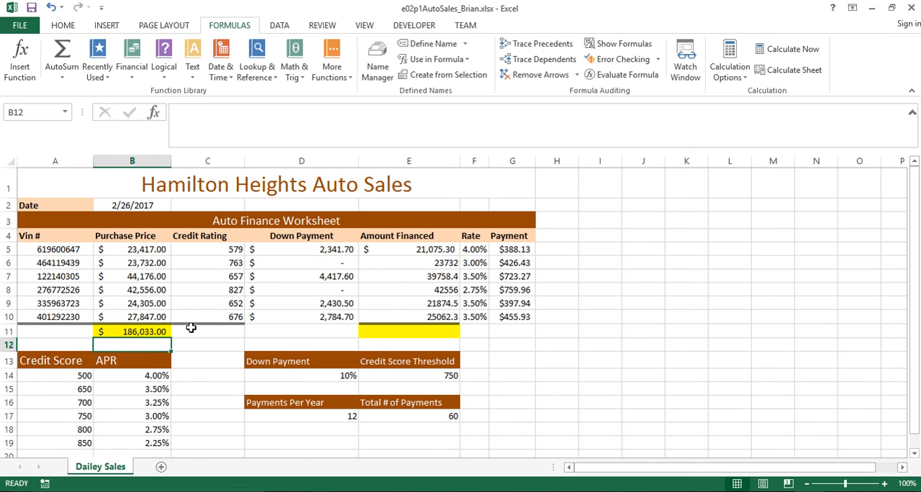
pyautogui.click(144, 333)
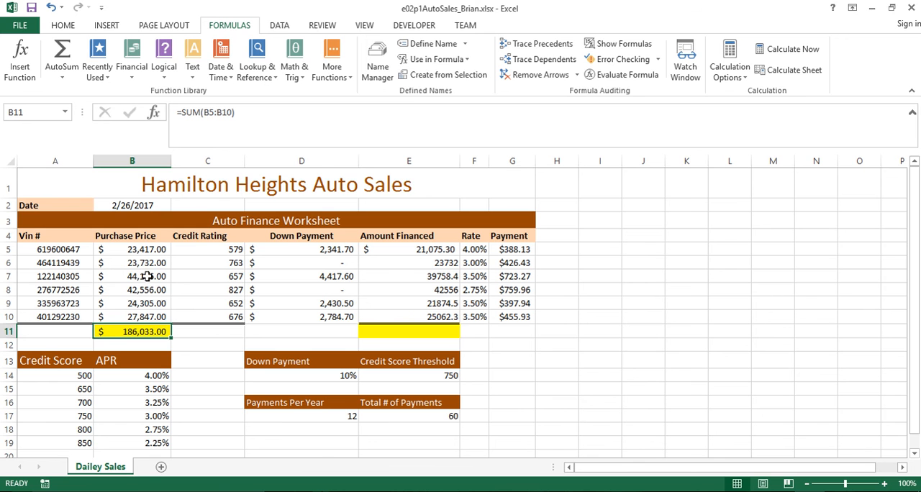
# Average the Amount Financed column in E11 with AVERAGE over E5:E10 and commit it
pyautogui.click(404, 333)
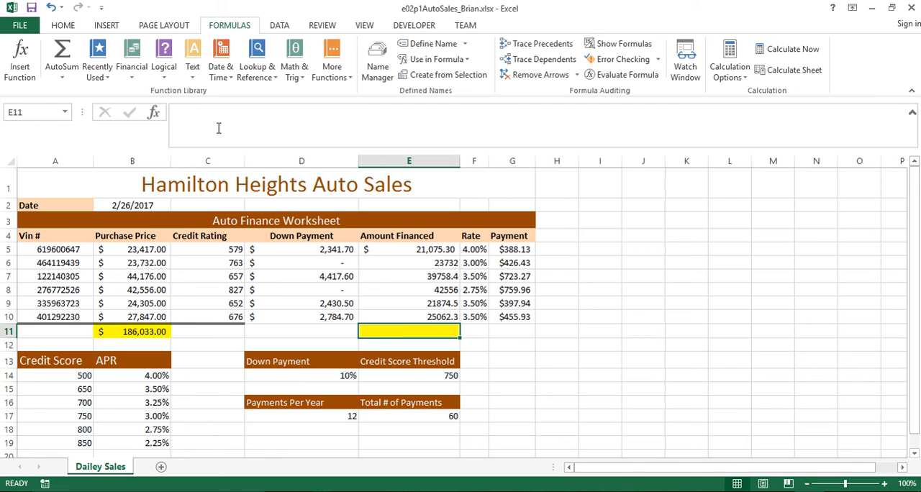
pyautogui.click(64, 79)
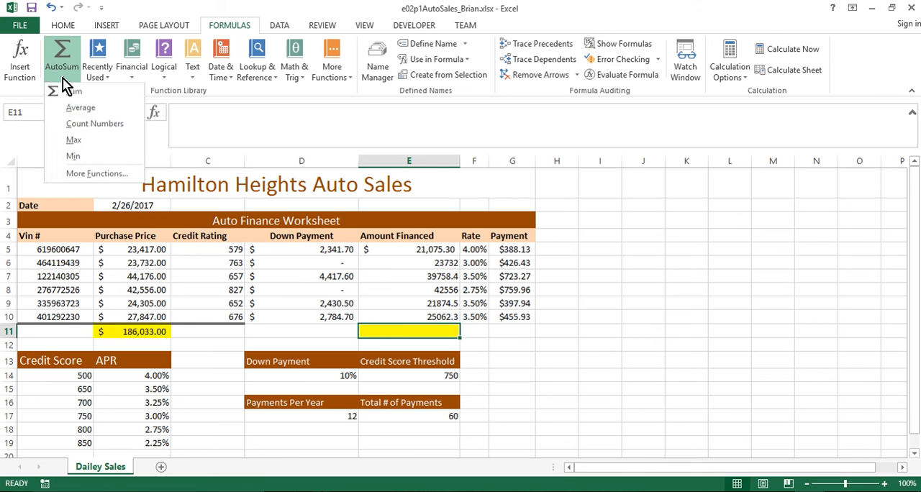
pyautogui.click(85, 110)
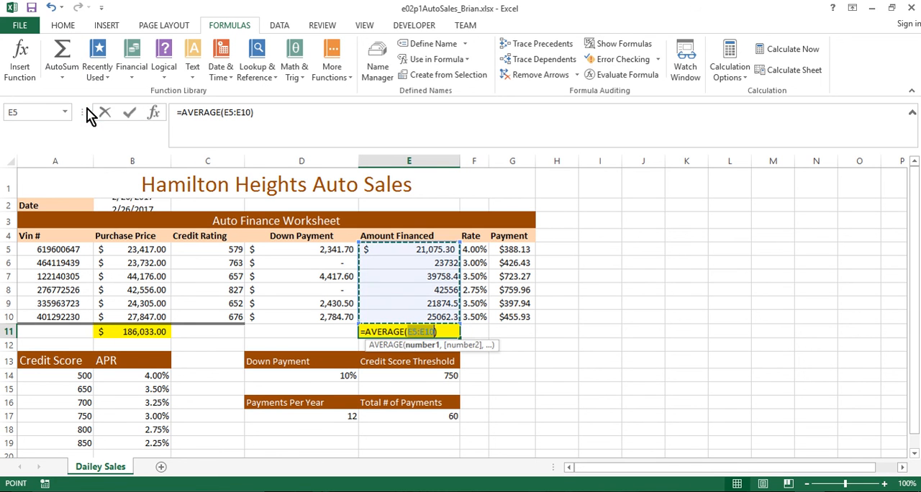
pyautogui.click(411, 332)
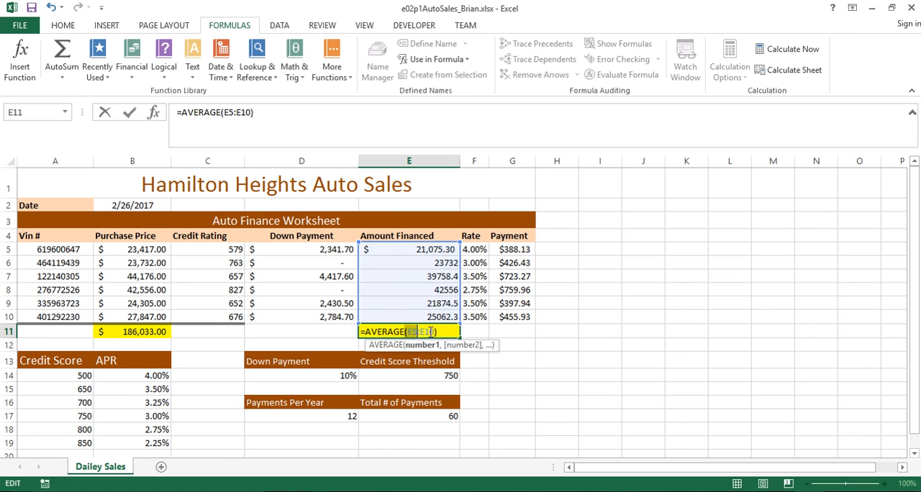
pyautogui.moveTo(435, 332); pyautogui.dragTo(408, 332)
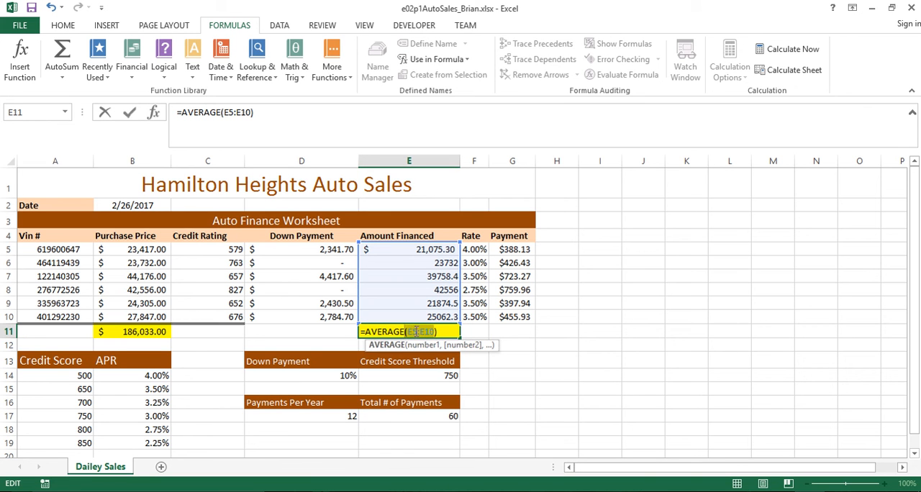
pyautogui.click(416, 332)
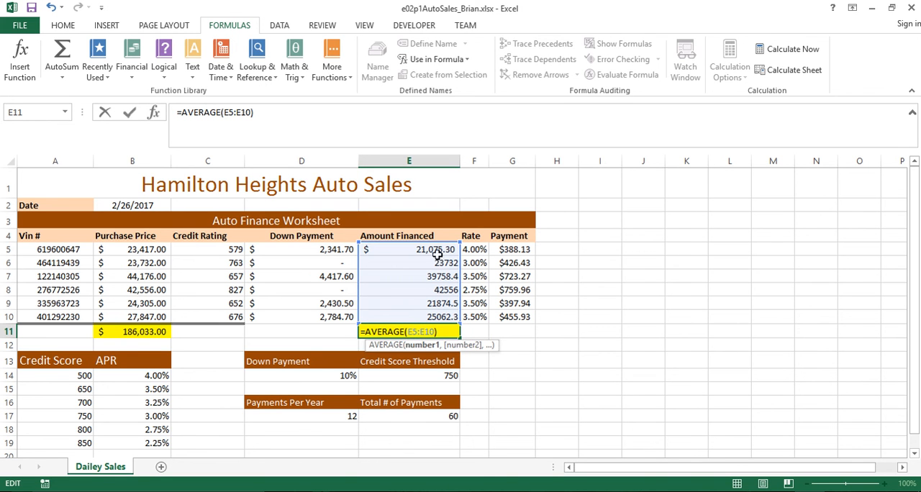
pyautogui.click(446, 331)
pyautogui.press('Return')
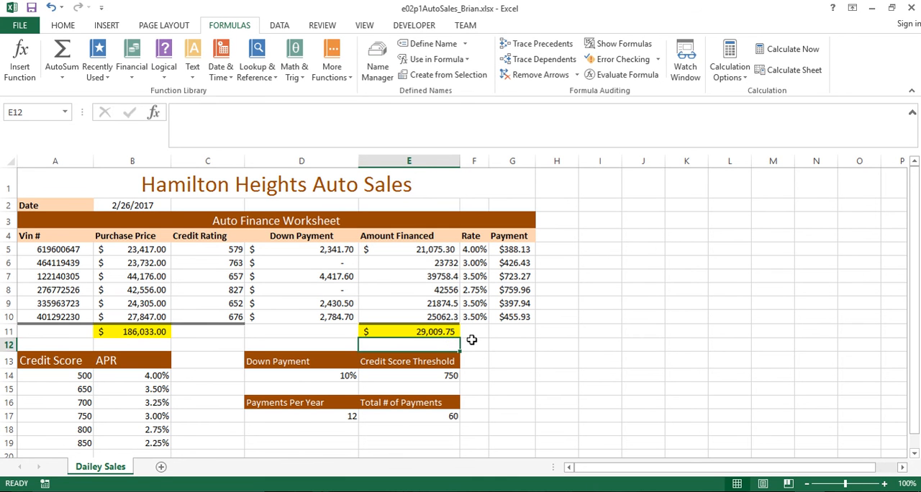
pyautogui.click(477, 360)
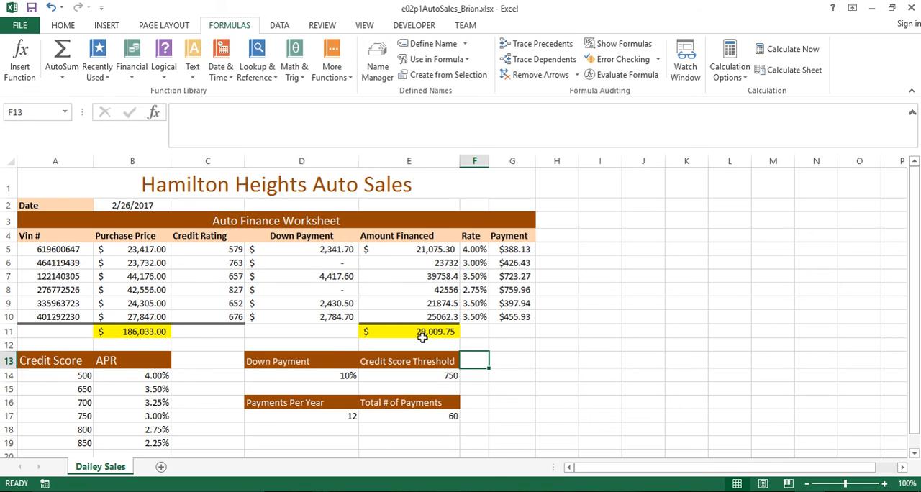
# Review the B11 purchase price total and save the workbook
pyautogui.click(133, 330)
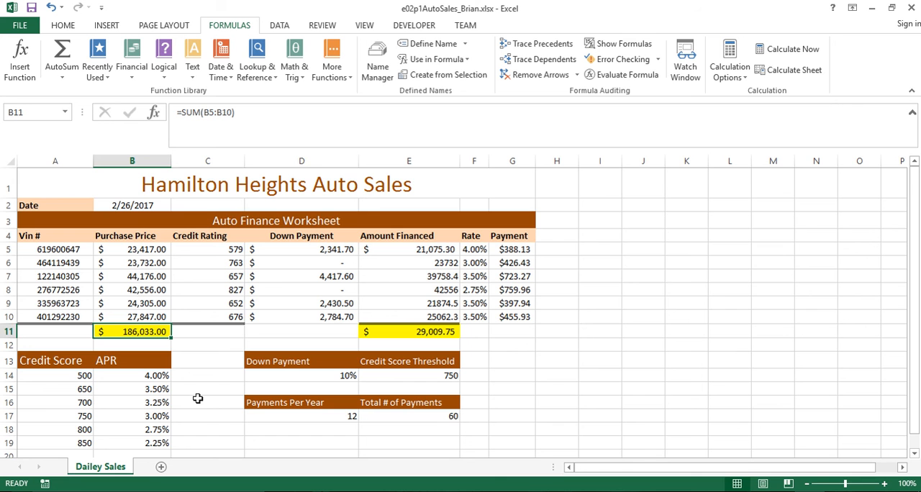
pyautogui.scroll(-2, 198, 398)
pyautogui.scroll(2, 198, 398)
pyautogui.click(21, 25)
pyautogui.click(32, 136)
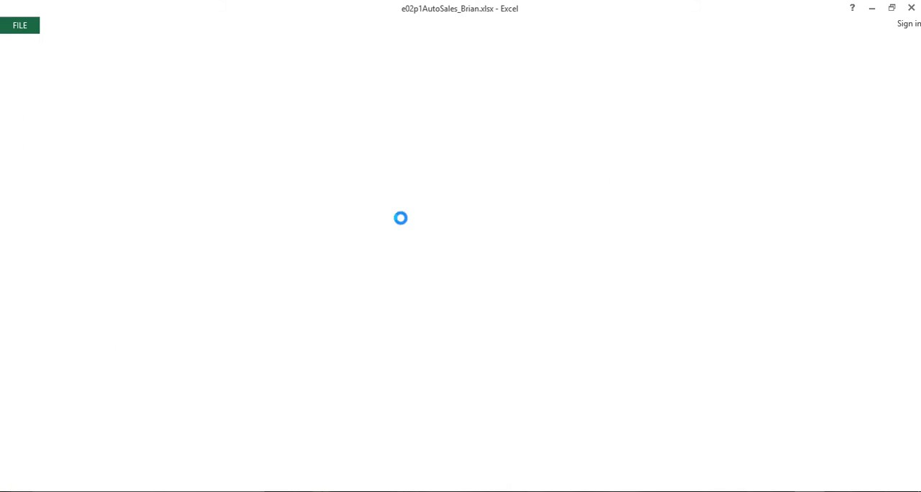